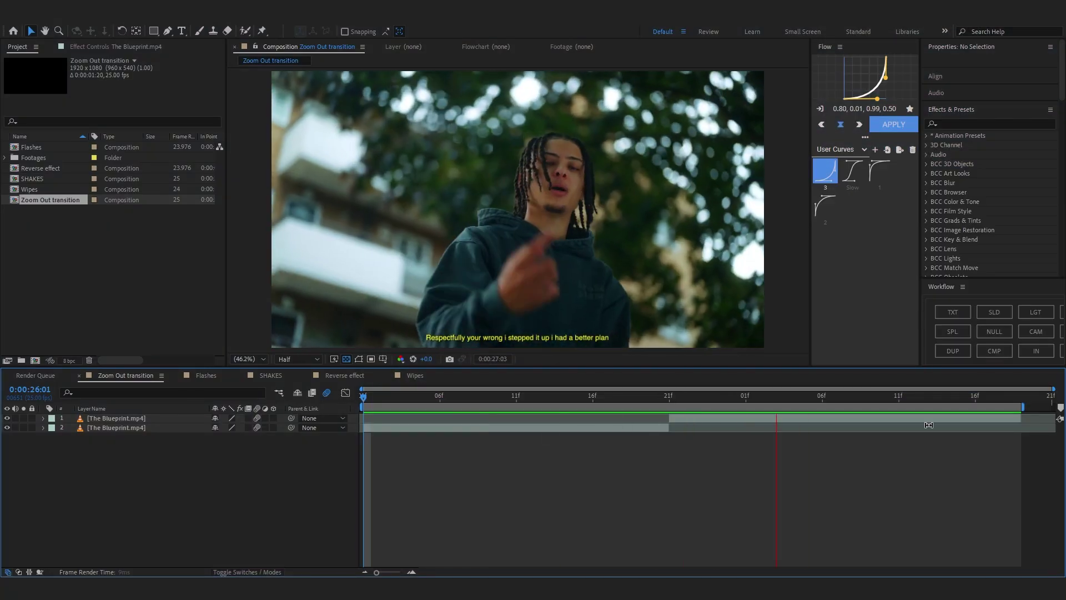
Step: Move the anchor point of the first clip (layer 2) up onto the man's face
key(space)
click(528, 427)
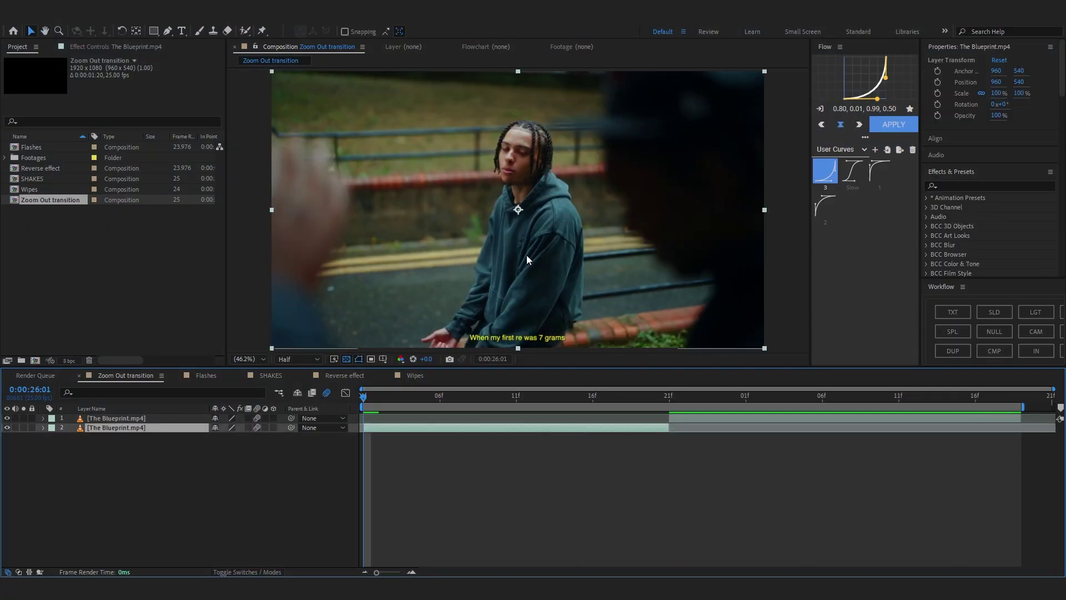
key(y)
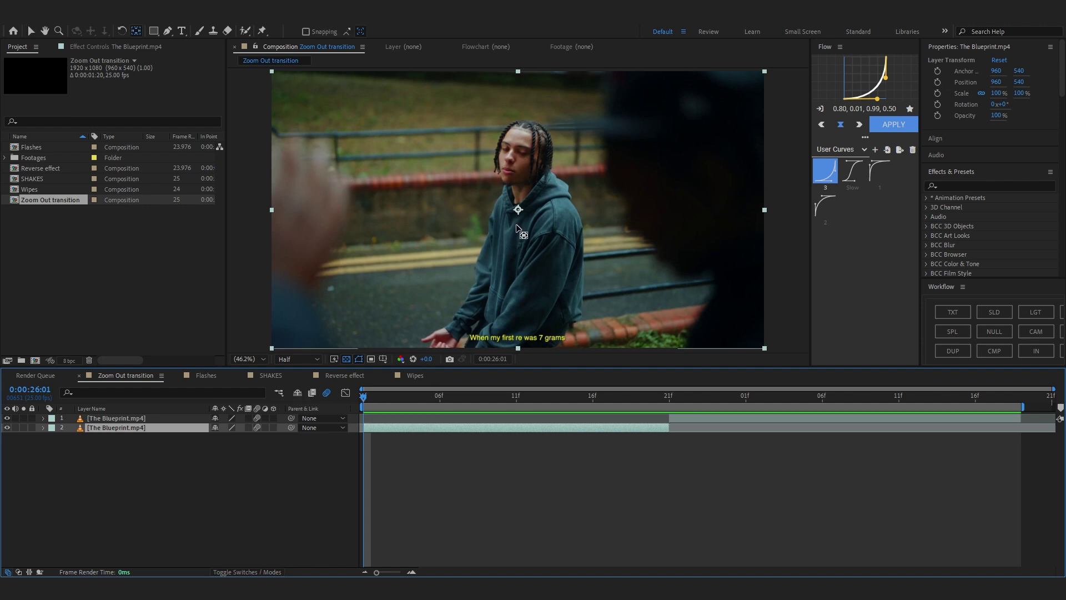
drag(518, 210, 521, 187)
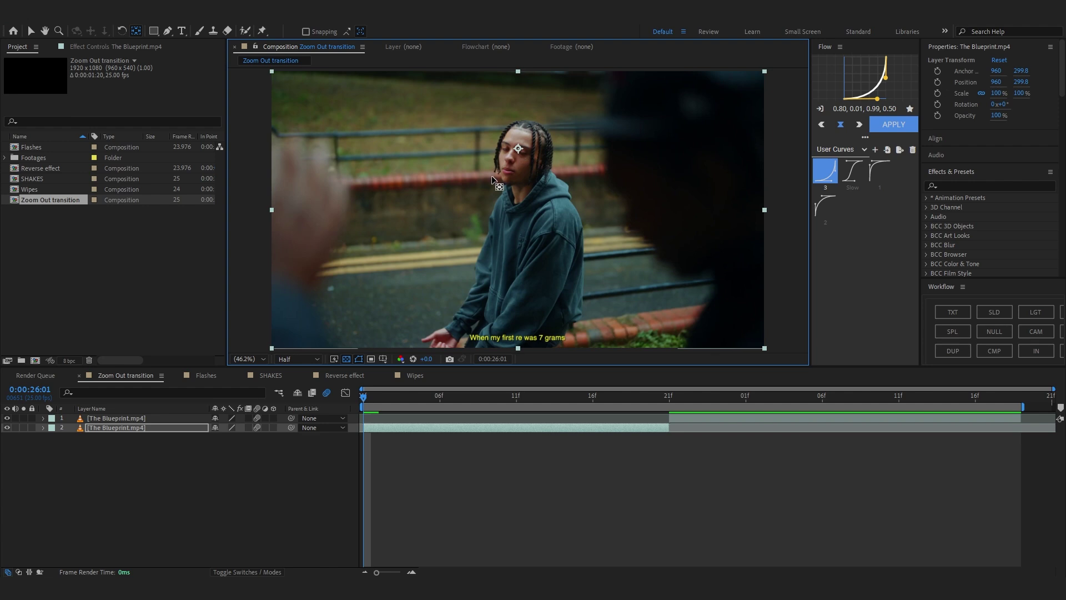
Step: Keyframe layer 2's Scale at 120% on its first frame and at 35% at 0:00:26:20
click(228, 437)
text(120)
click(274, 481)
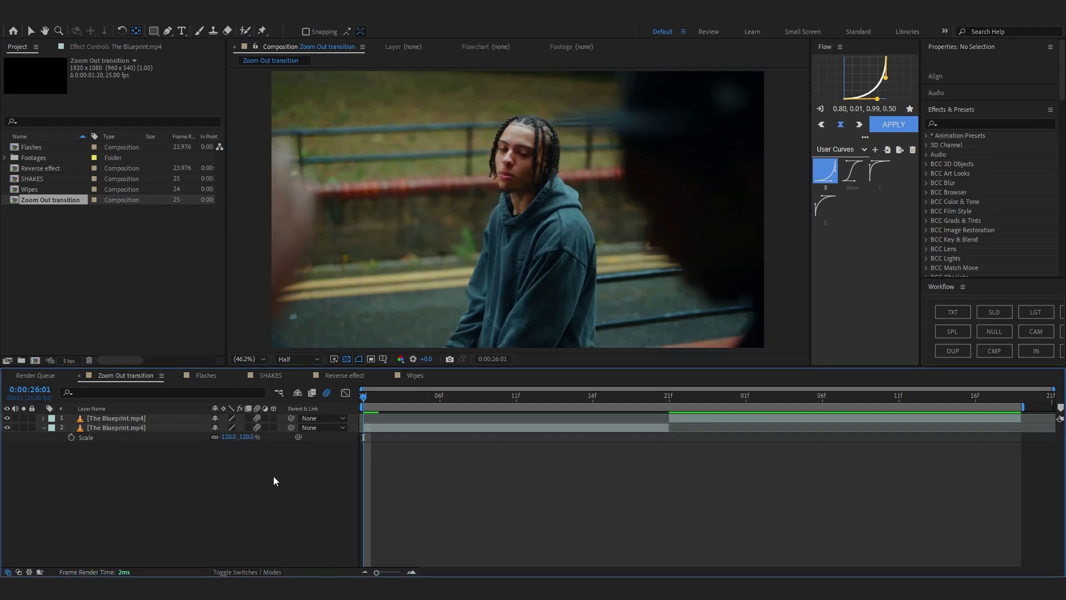
click(72, 438)
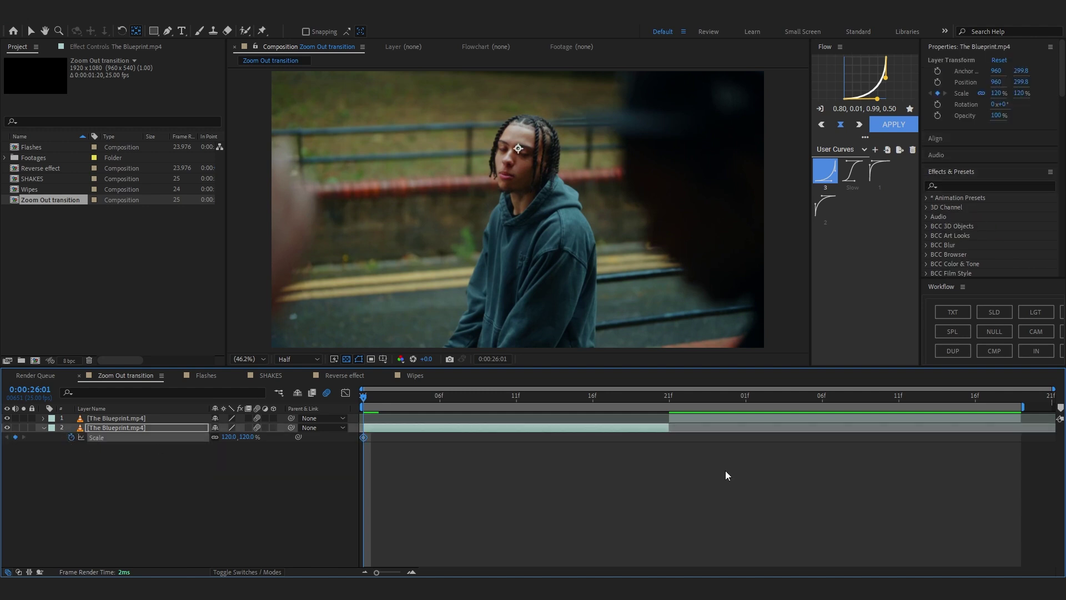
click(657, 442)
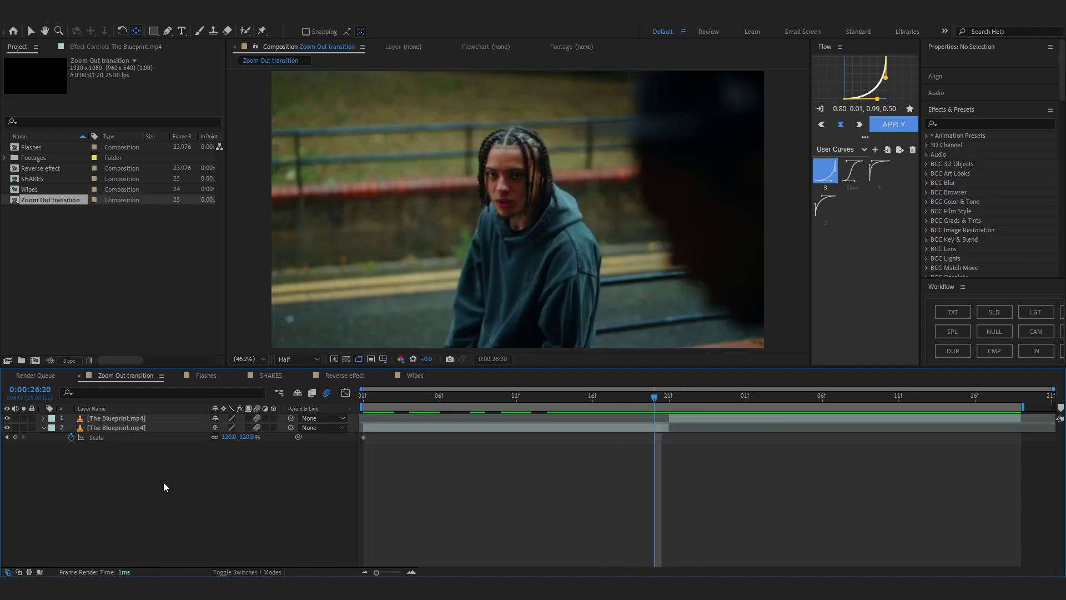
drag(227, 438, 191, 448)
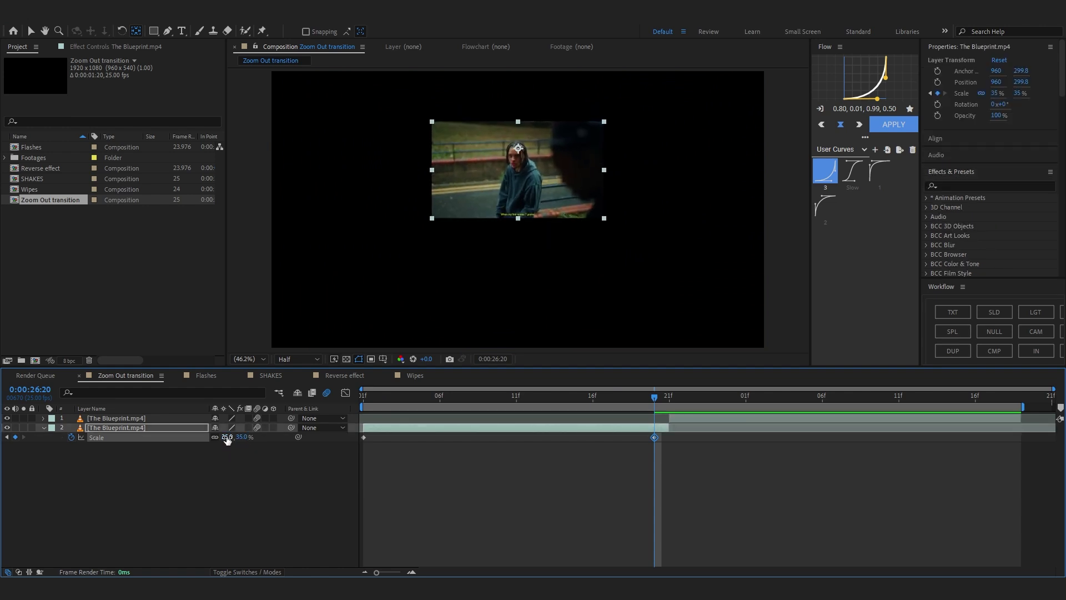
Step: Apply the Motion Tile effect to layer 2
key(ctrl+space)
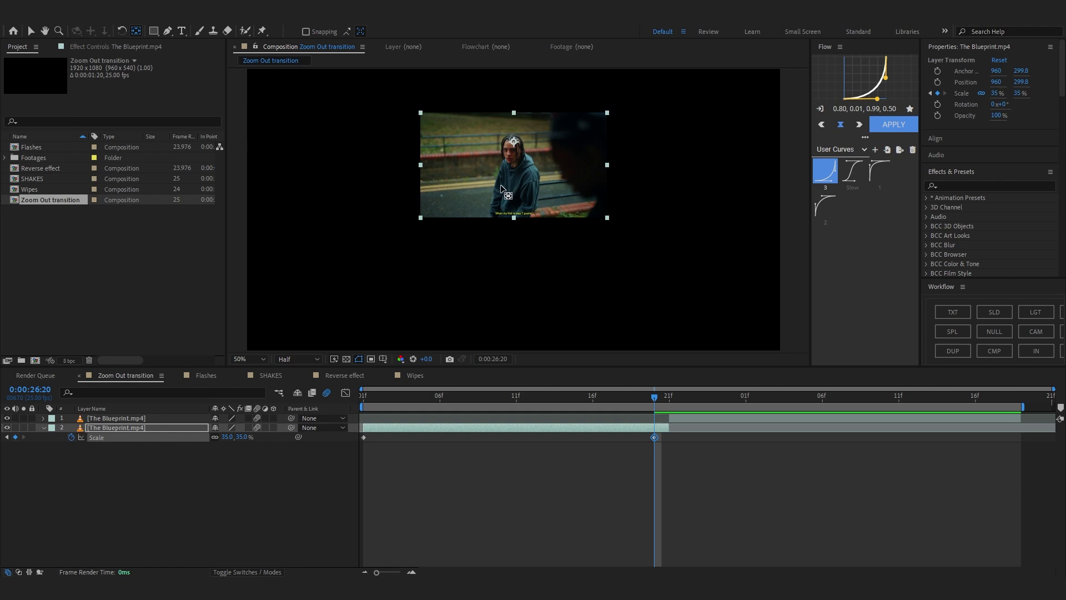
key(ctrl+space)
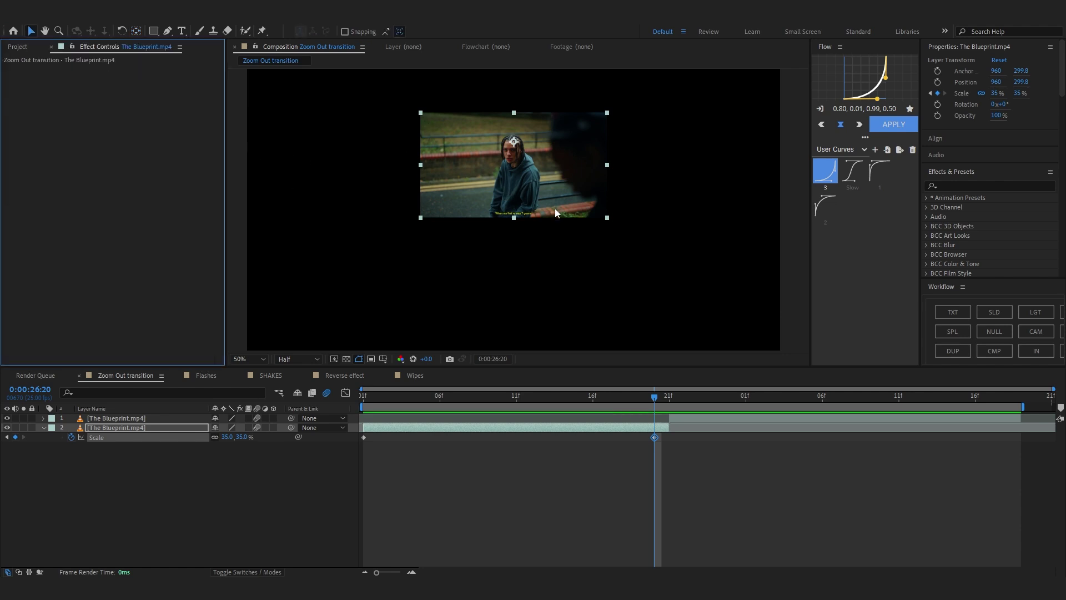
text(mot)
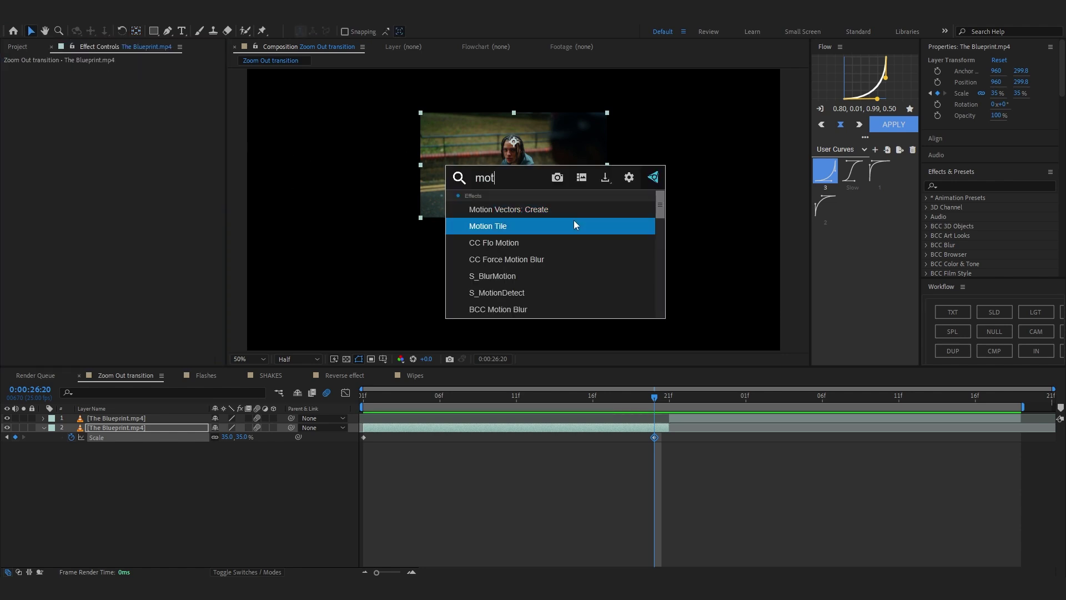
click(571, 220)
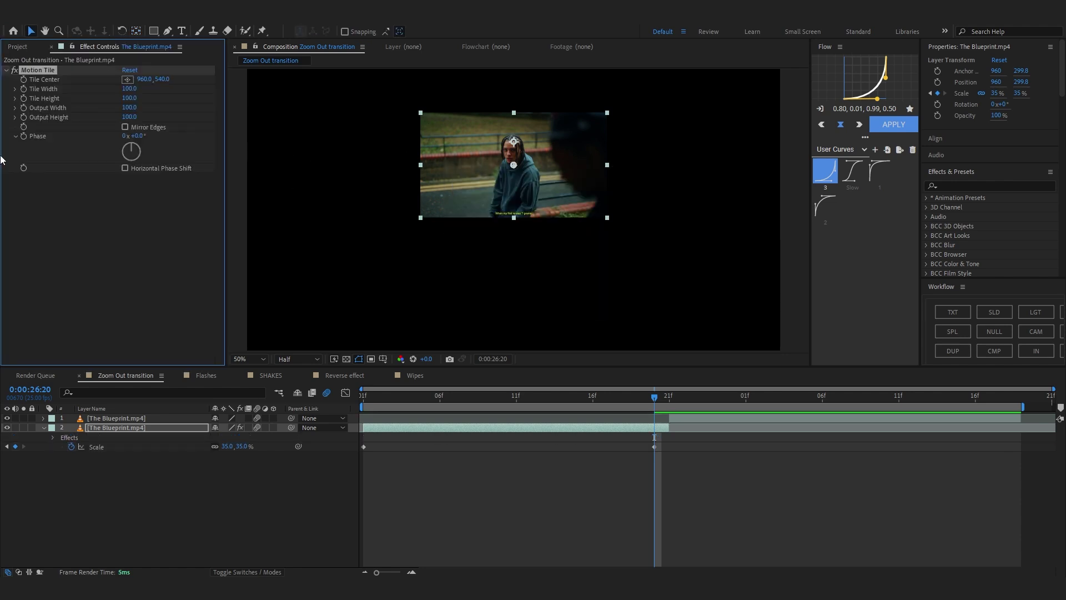
Step: Set Motion Tile's Output Width and Output Height to 300 with Mirror Edges enabled, and set the second Scale keyframe to 43%
click(134, 119)
text(300)
key(Return)
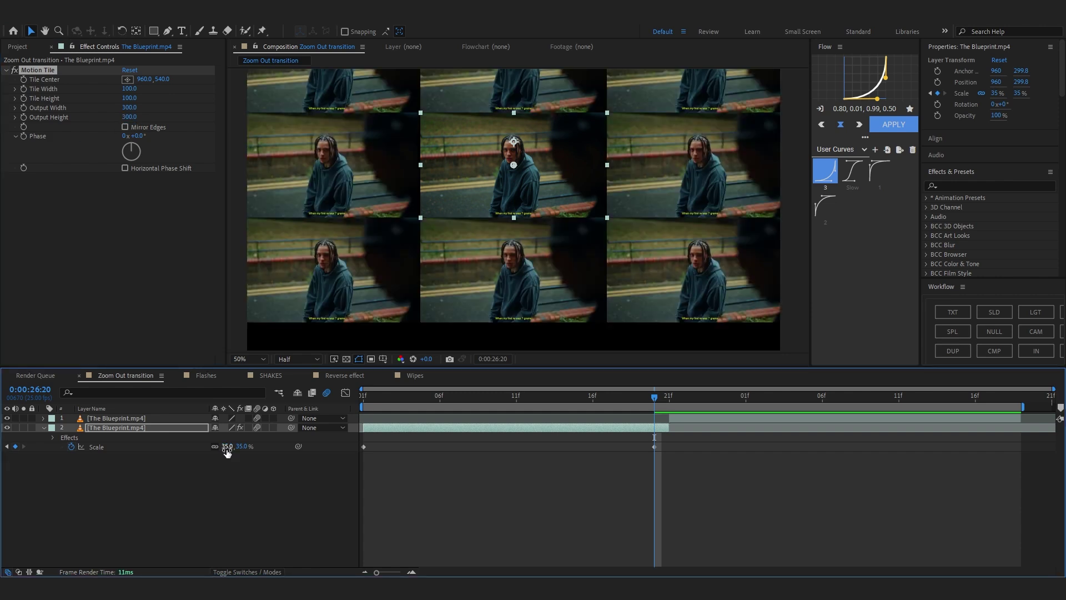
drag(226, 449, 231, 449)
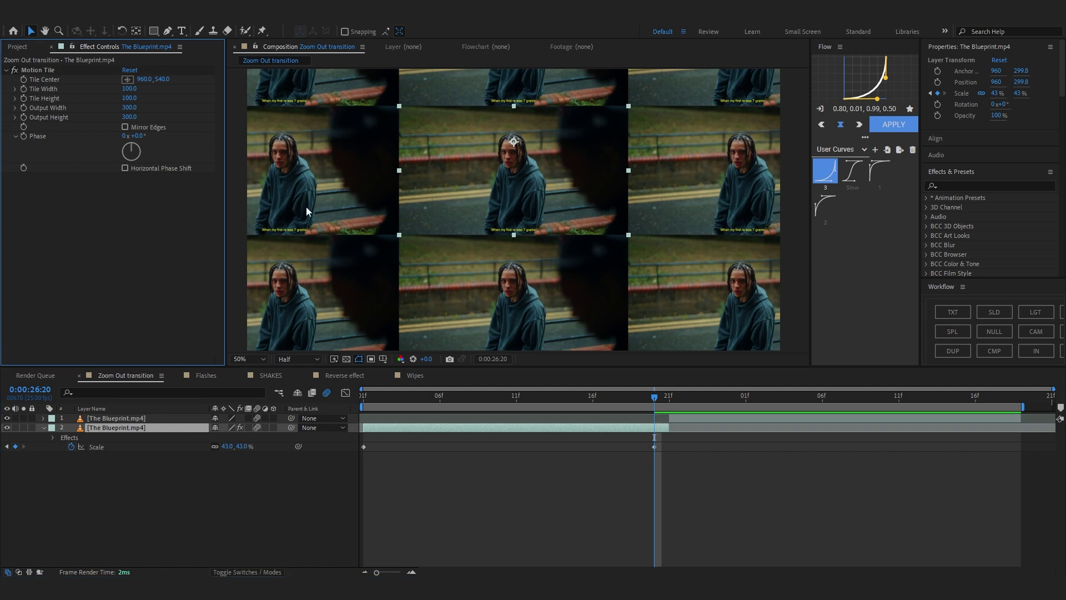
click(126, 127)
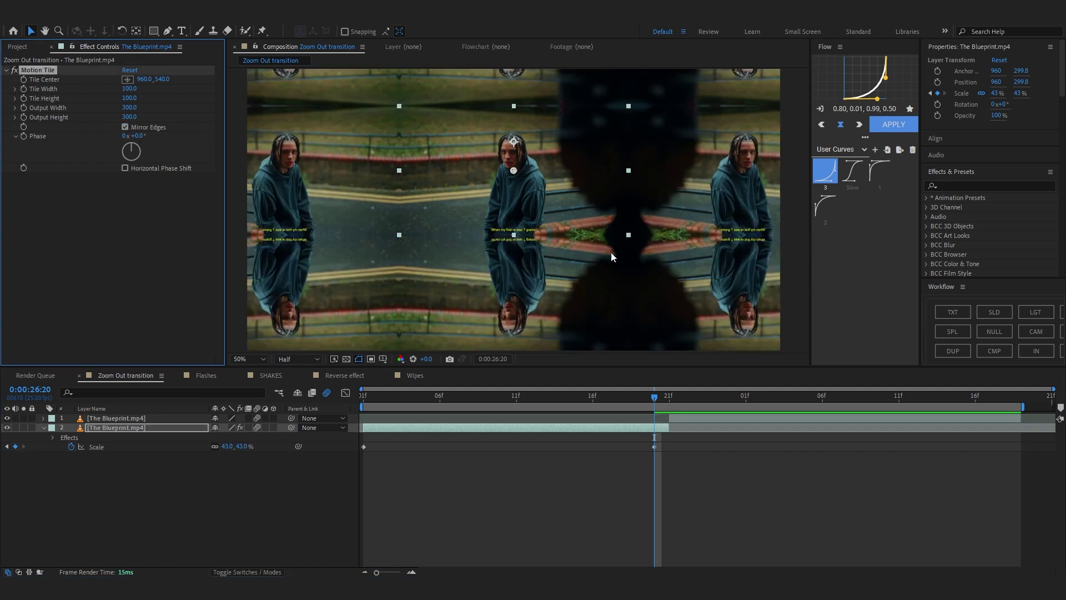
Step: Shift both of layer 2's Scale keyframes one frame later and apply Easy Ease to them
drag(658, 447, 318, 472)
key(F9)
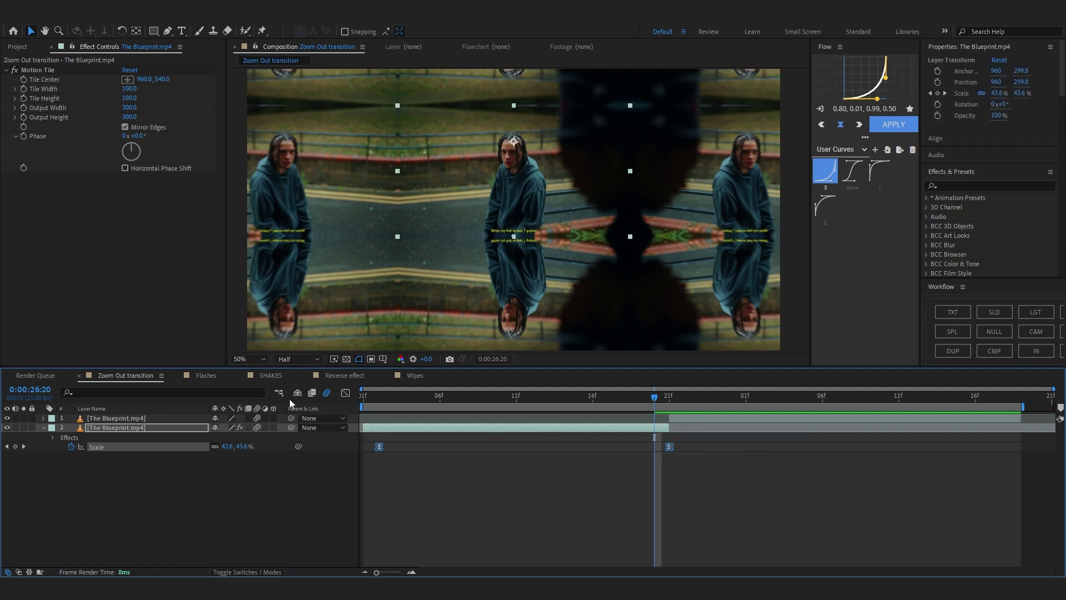
Step: Shape layer 2's Scale value graph to start slowly and drop steeply into the last keyframe, previewing the zoom out
click(346, 394)
click(596, 560)
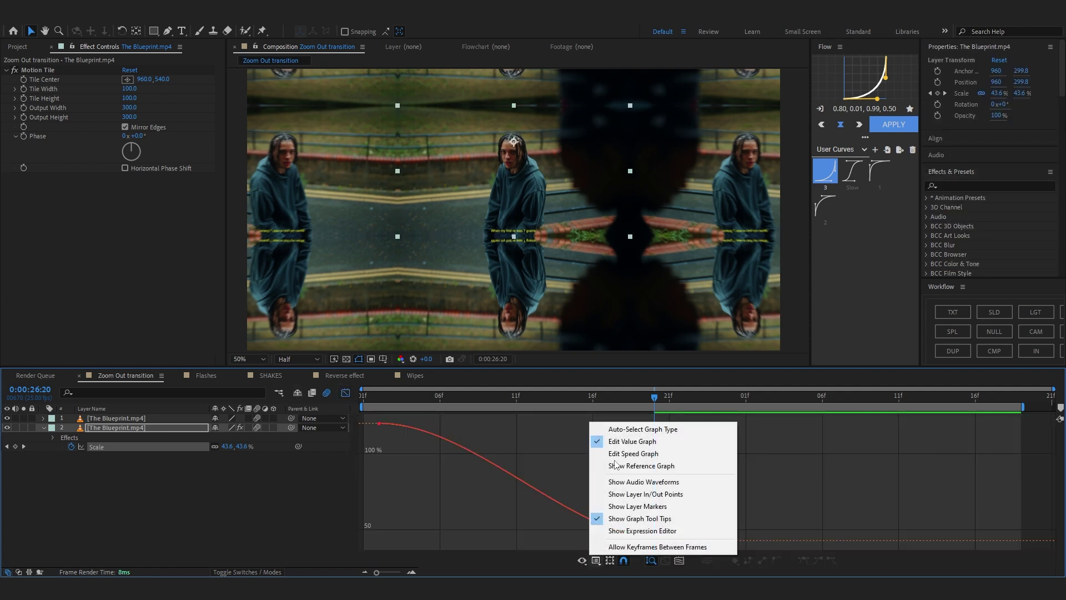
click(520, 460)
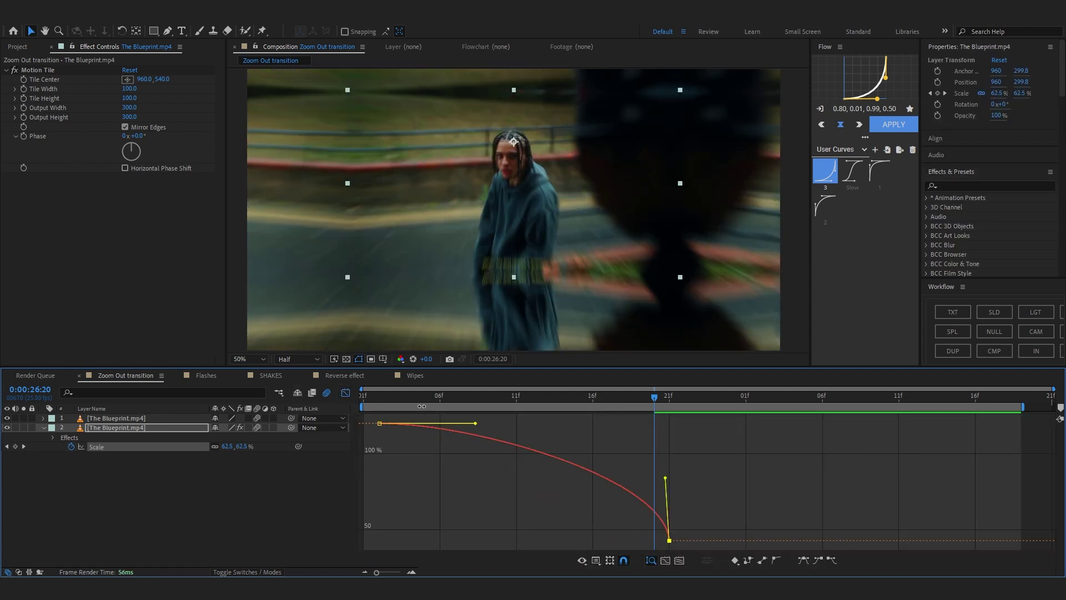
drag(538, 424, 648, 425)
key(space)
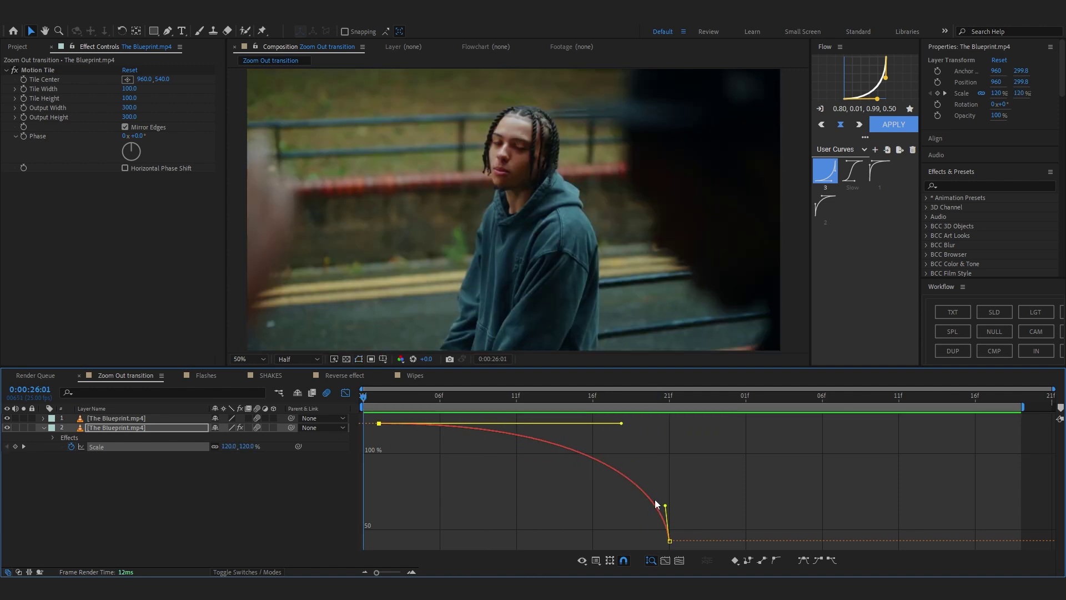
key(space)
drag(666, 507, 667, 501)
key(space)
key(space)
click(345, 392)
Step: At the cut at 0:00:26:21, move the anchor point of the second clip (layer 1) onto the man's face
drag(579, 398, 673, 409)
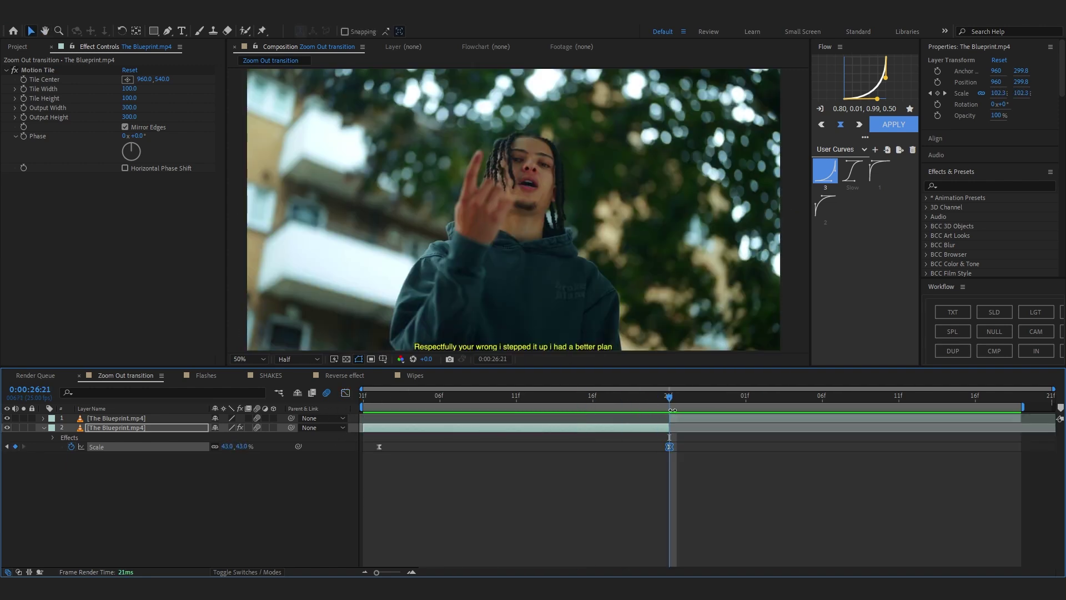
click(683, 420)
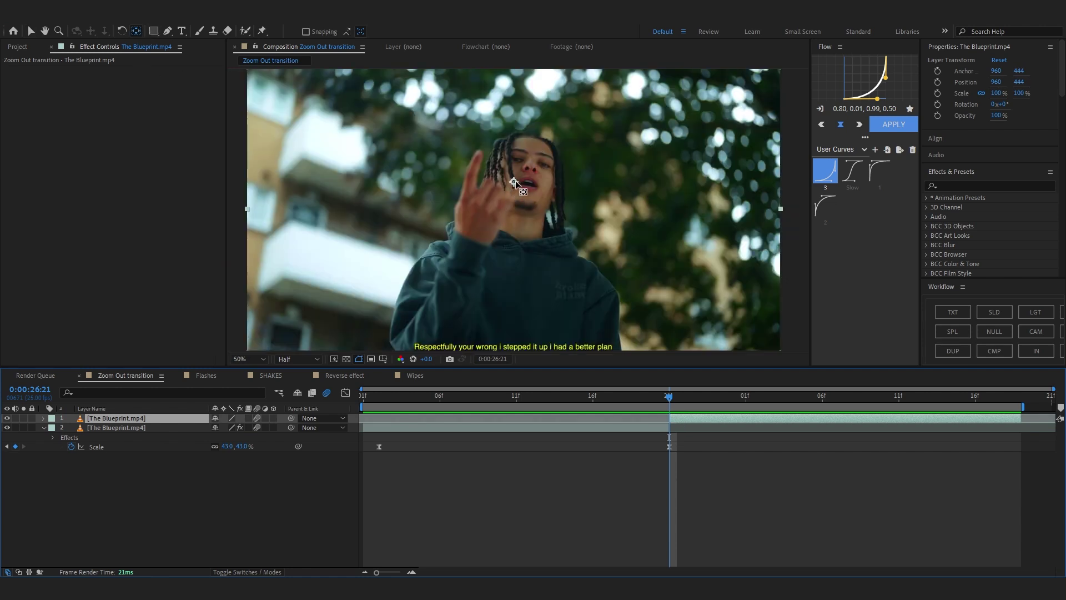
drag(515, 181, 527, 160)
Step: Keyframe layer 1's Scale from 417% at the cut to 100% just before the clip ends
key(s)
click(72, 428)
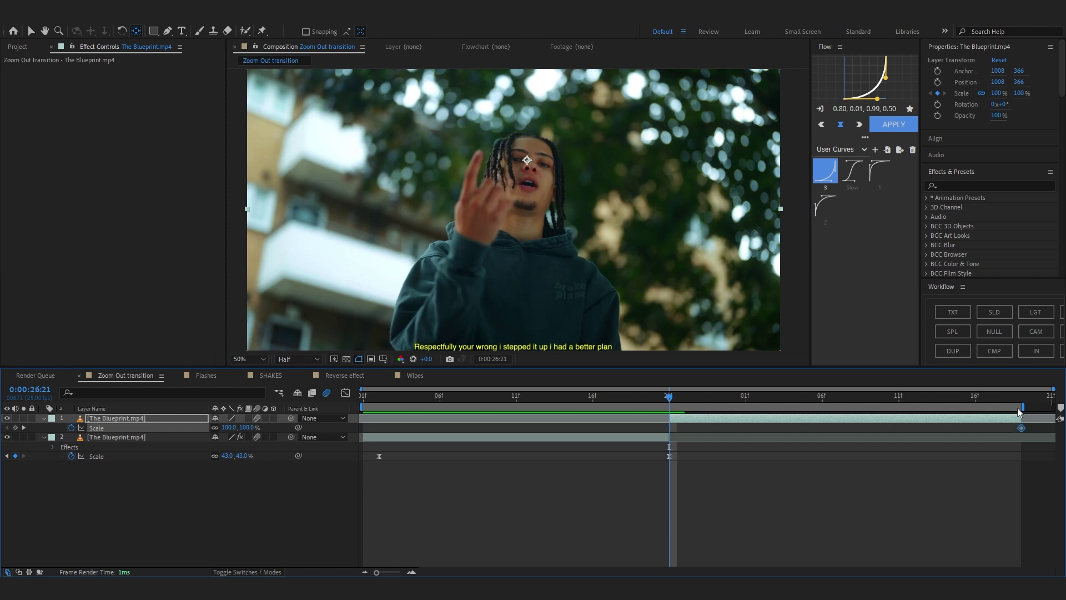
drag(229, 428, 410, 423)
drag(629, 424, 1047, 434)
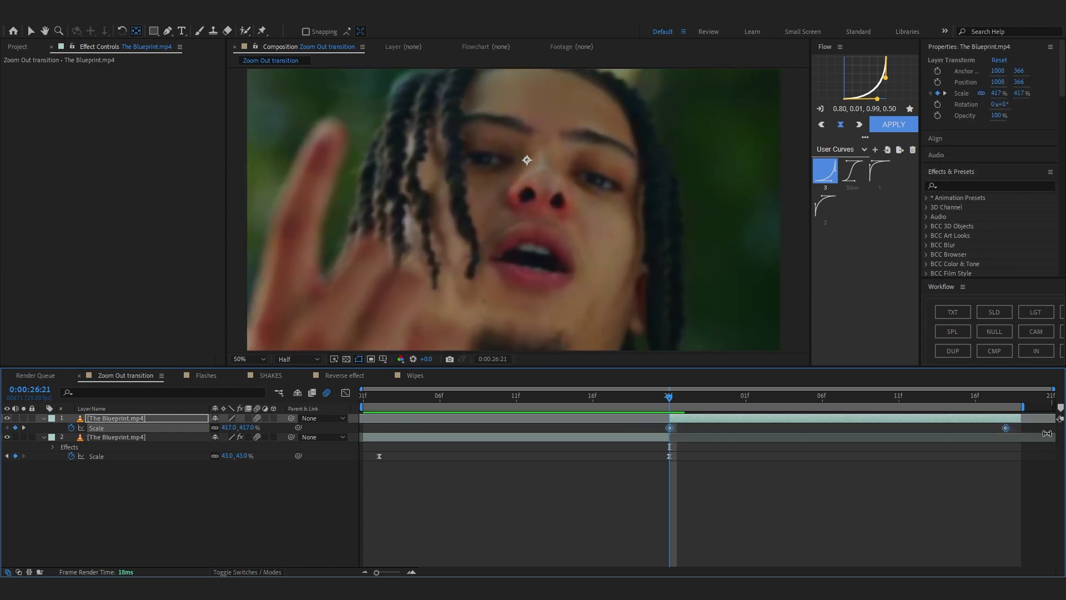
Step: Shape layer 1's Scale value graph to drop steeply at the start and flatten out toward the last keyframe
click(346, 393)
drag(720, 419, 555, 479)
drag(781, 429, 671, 547)
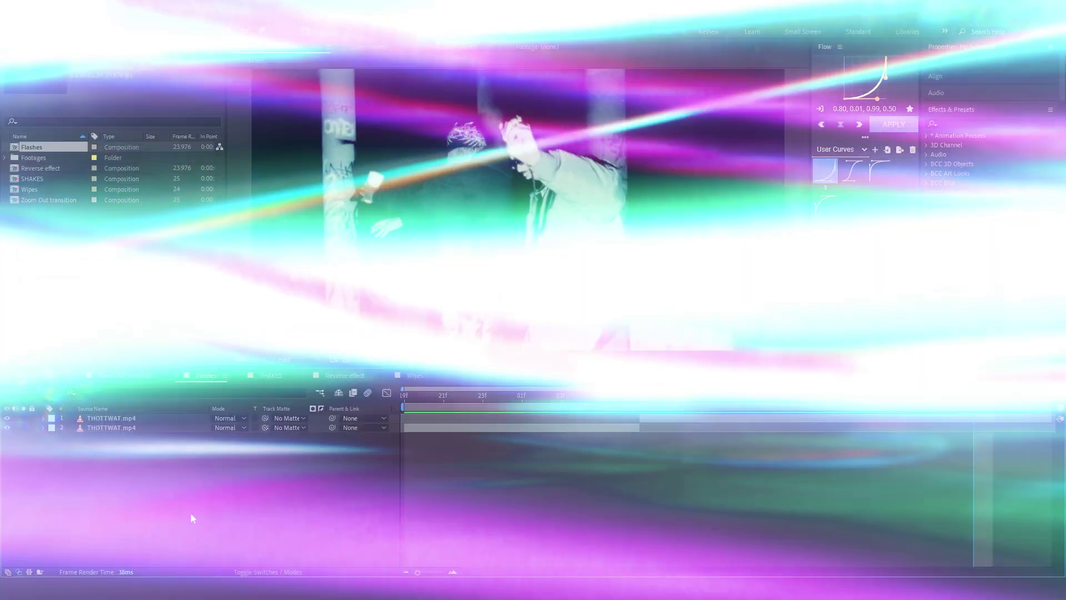
Step: Add an adjustment layer to the Flashes composition and trim it to a single frame at 0:00:32:02
right_click(193, 375)
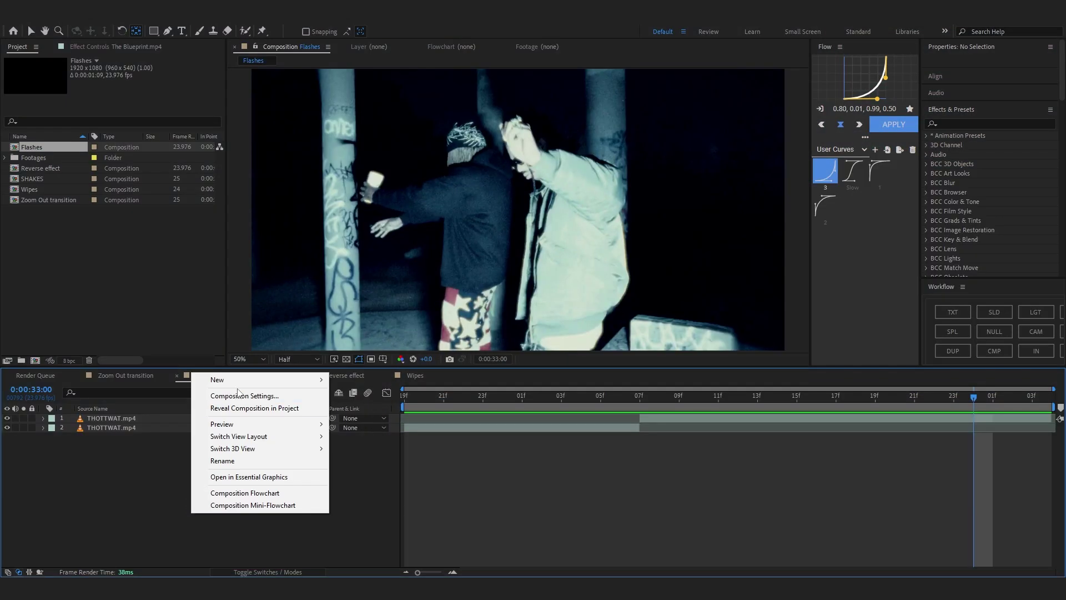
click(358, 470)
click(634, 394)
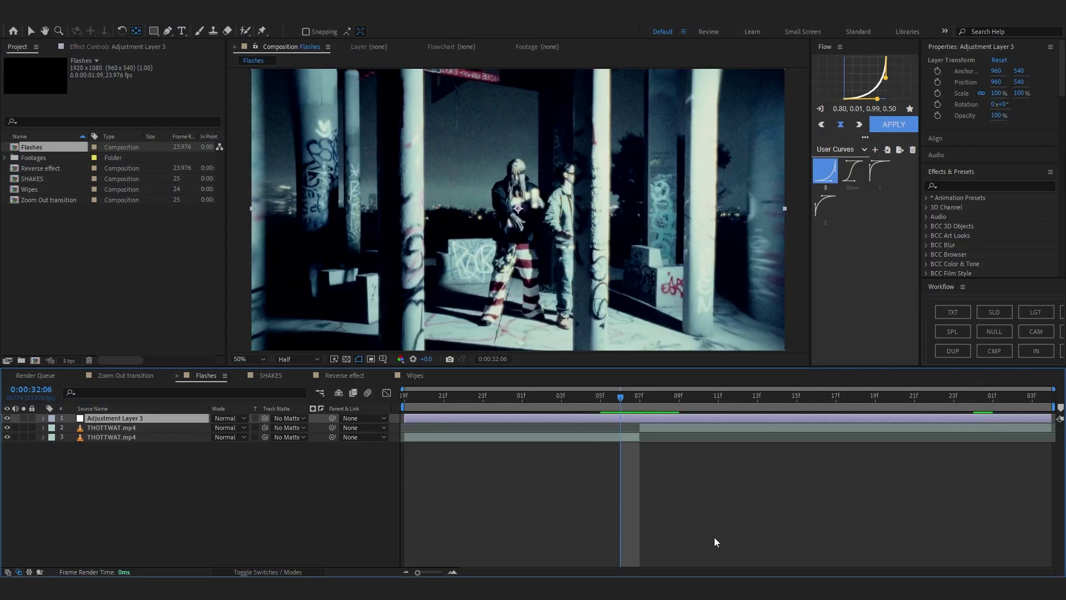
key(alt+bracketleft)
key(alt+bracketright)
drag(598, 394, 543, 399)
key(v)
click(556, 399)
Step: Apply the Exposure effect to the adjustment layer and set its Exposure to 5.07
key(ctrl+space)
text(ex)
click(521, 149)
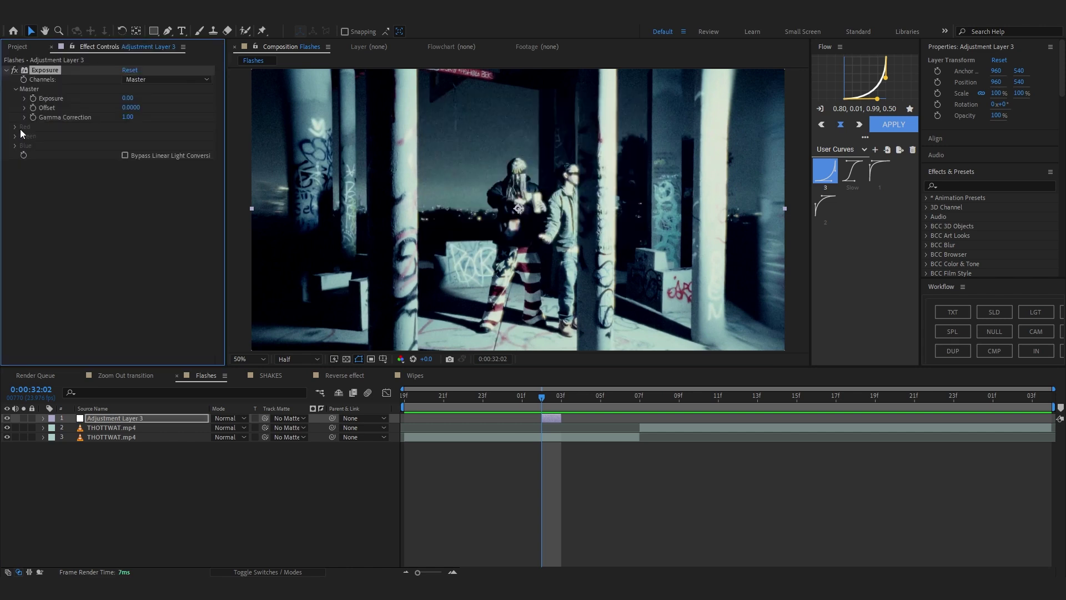
drag(127, 98, 441, 149)
Step: Draw a rectangular mask over the left half of the frame on the adjustment layer and preview the flash
scroll(471, 157, down, 4)
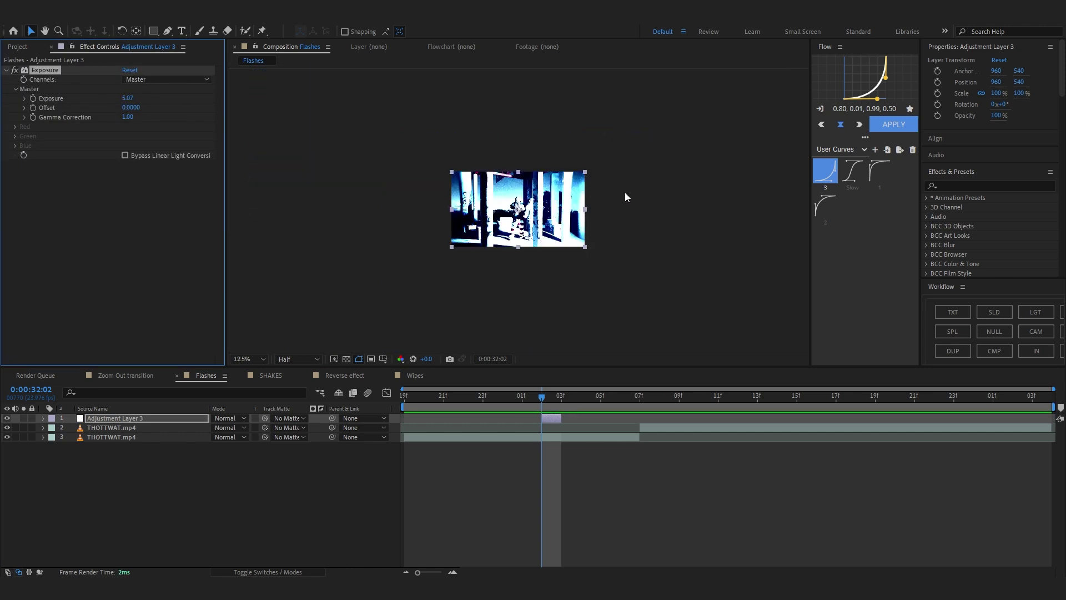
scroll(626, 196, up, 4)
scroll(538, 209, down, 2)
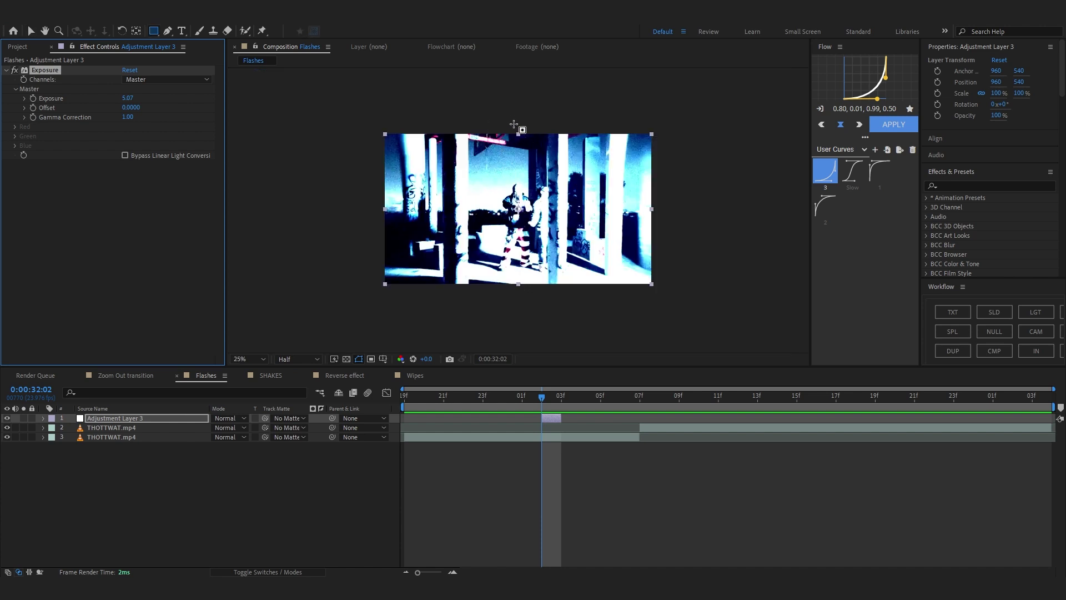
drag(522, 126, 384, 296)
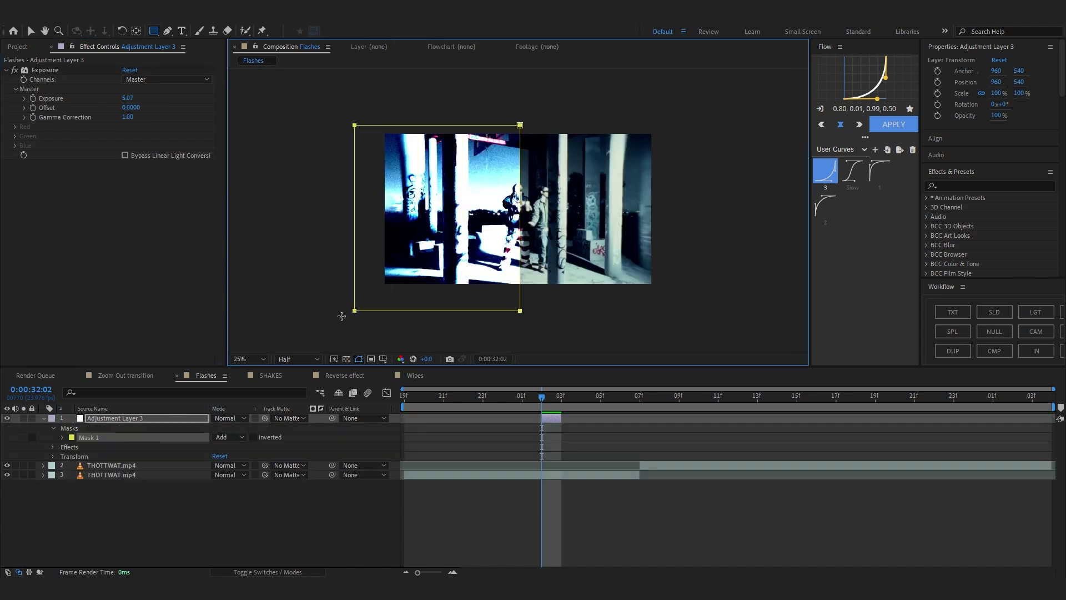
scroll(345, 301, up, 1)
drag(542, 396, 503, 396)
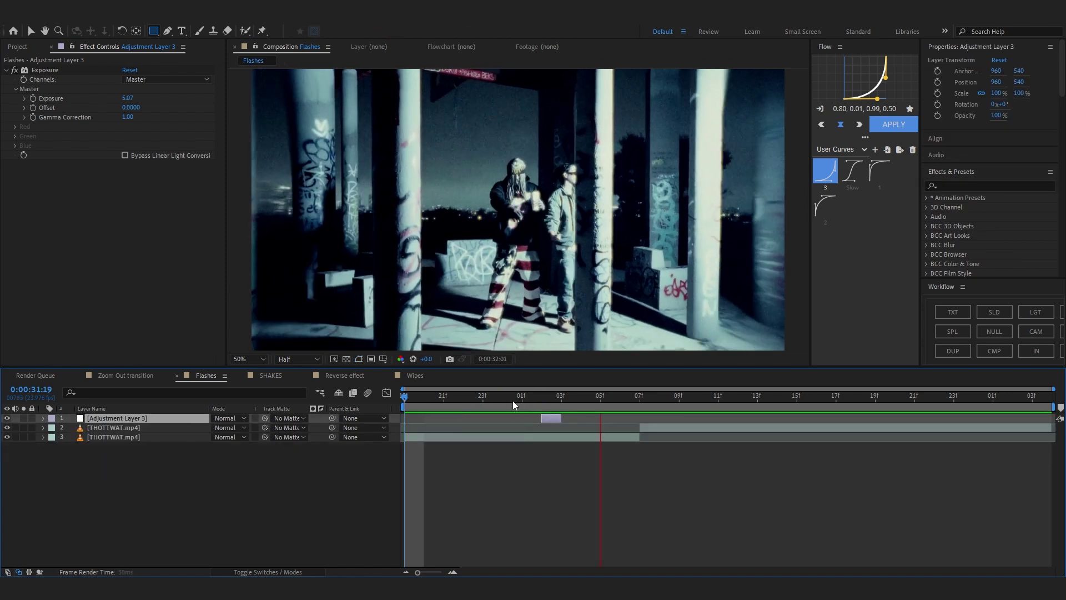
key(space)
key(space)
key(space)
click(519, 402)
key(space)
Step: Duplicate the flash adjustment layer and move the copy two frames later to 0:00:32:04
drag(546, 409, 572, 459)
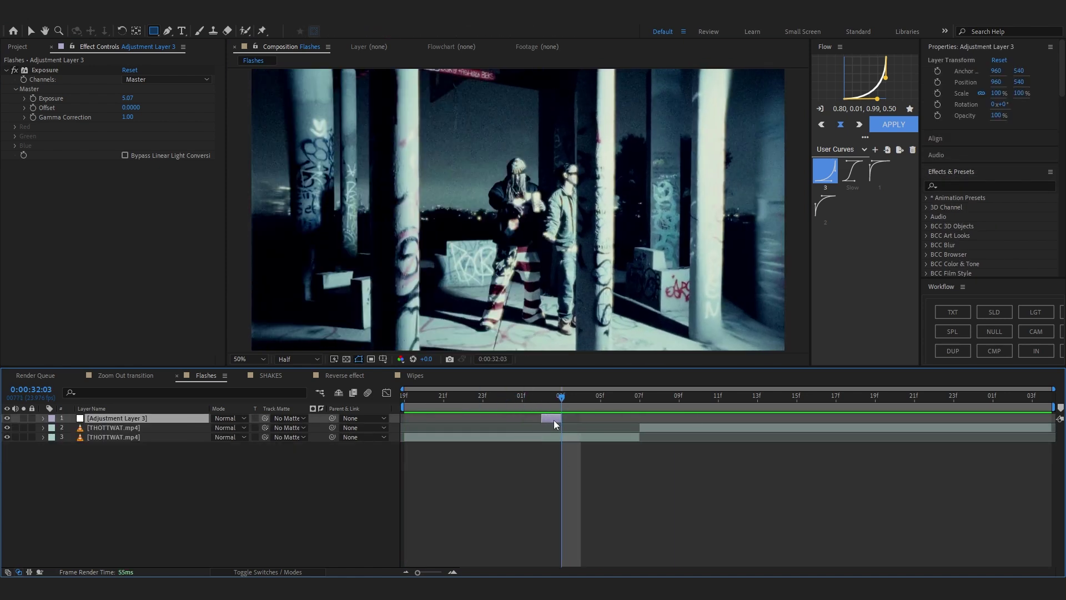
key(ctrl+d)
key(alt+Page_Down)
key(alt+Page_Down)
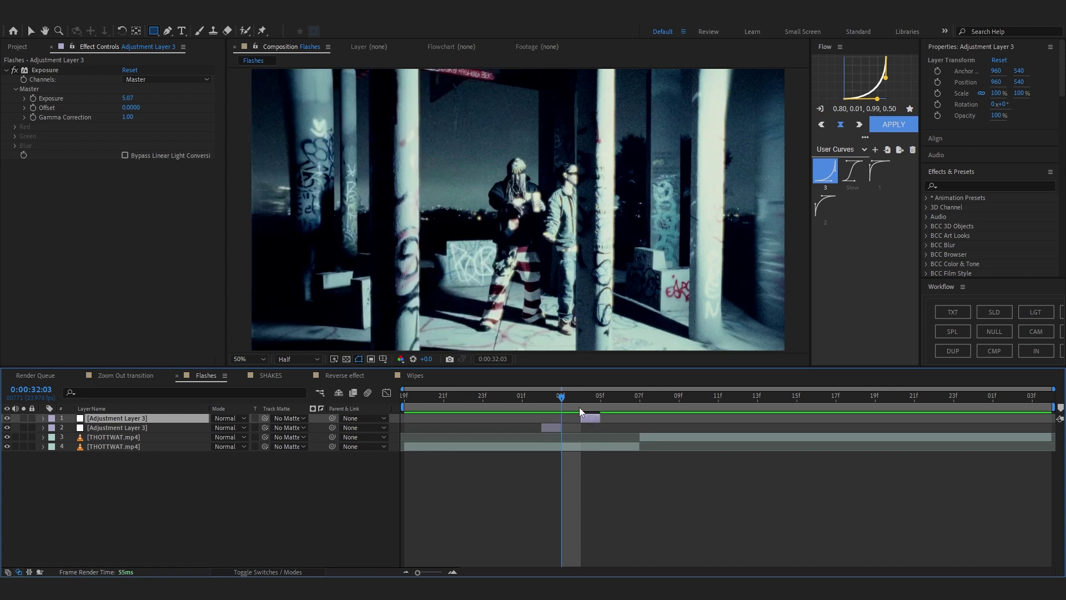
Step: Invert the duplicate's mask and extend its right edge so only the right third of the frame flashes
key(Page_Down)
key(ctrl+shift+n)
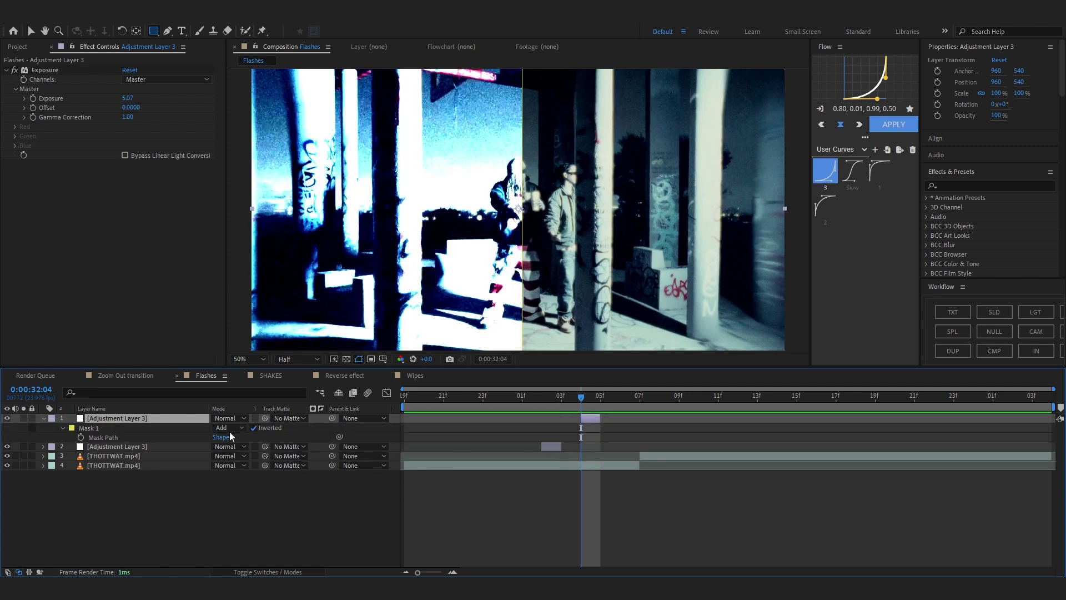
key(comma)
key(v)
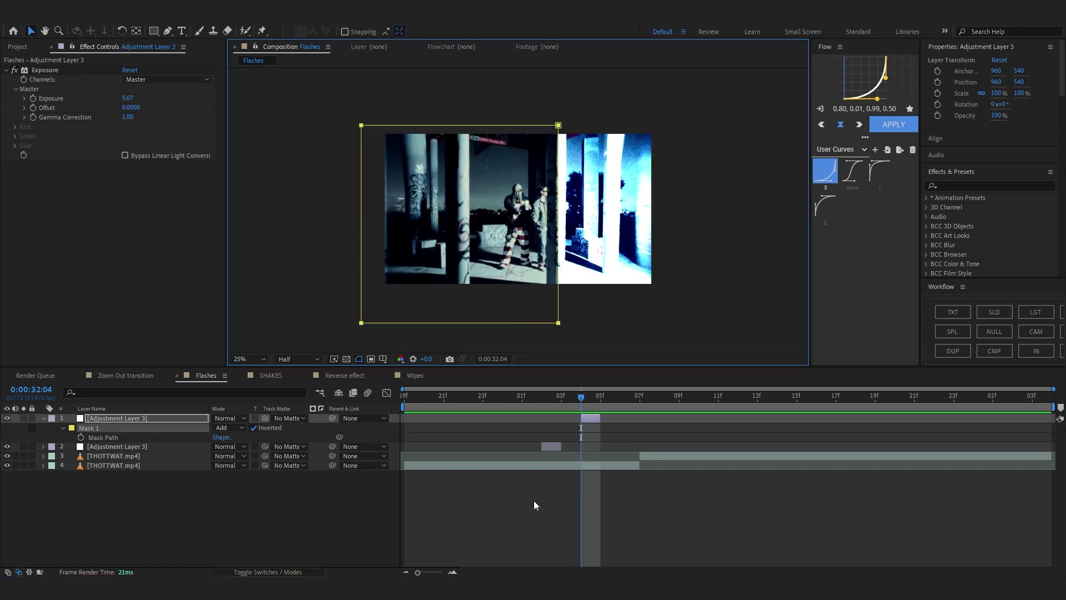
click(538, 494)
Step: Duplicate the second flash adjustment layer and place the copy at the clip change at 0:00:32:07
drag(590, 397, 650, 418)
click(593, 418)
key(ctrl+d)
Step: Delete the Exposure effect from the newest adjustment layer at 0:00:32:07
click(49, 174)
key(ctrl+a)
key(Delete)
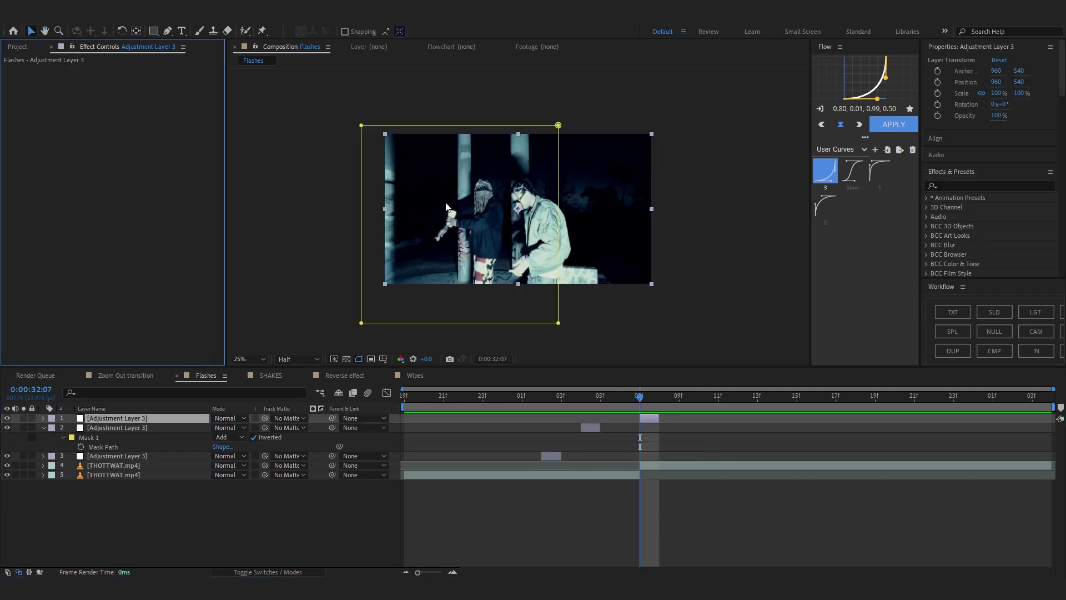
Step: Apply the Fill effect to the adjustment layer at the clip change at 0:00:32:07
key(ctrl+space)
text(fil)
click(561, 180)
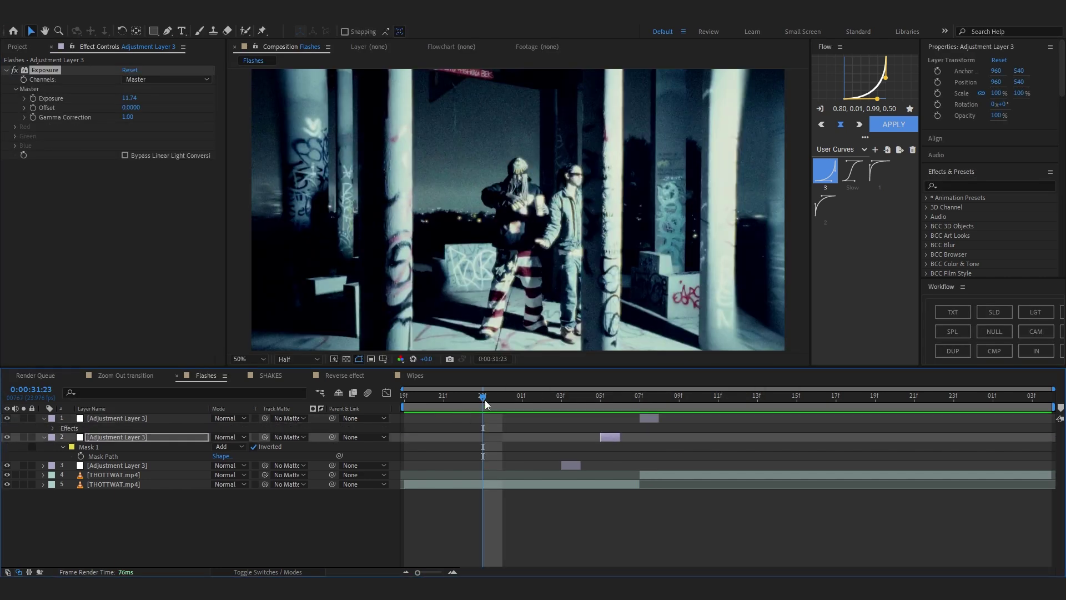
Step: Place a copy of the first flash adjustment layer at 0:00:32:10 and preview the flash sequence
drag(485, 400, 678, 396)
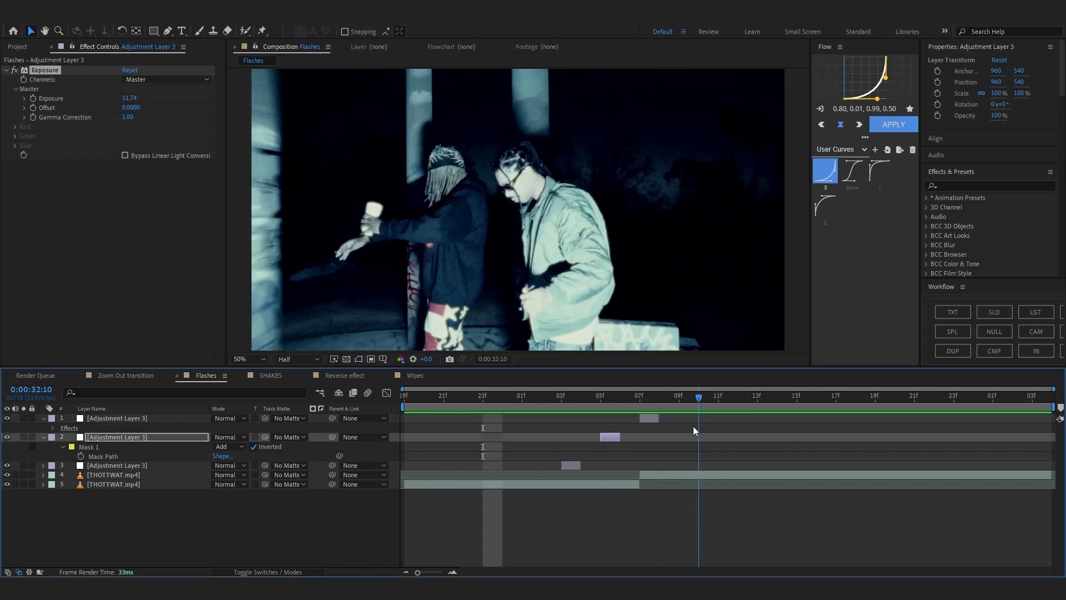
click(530, 401)
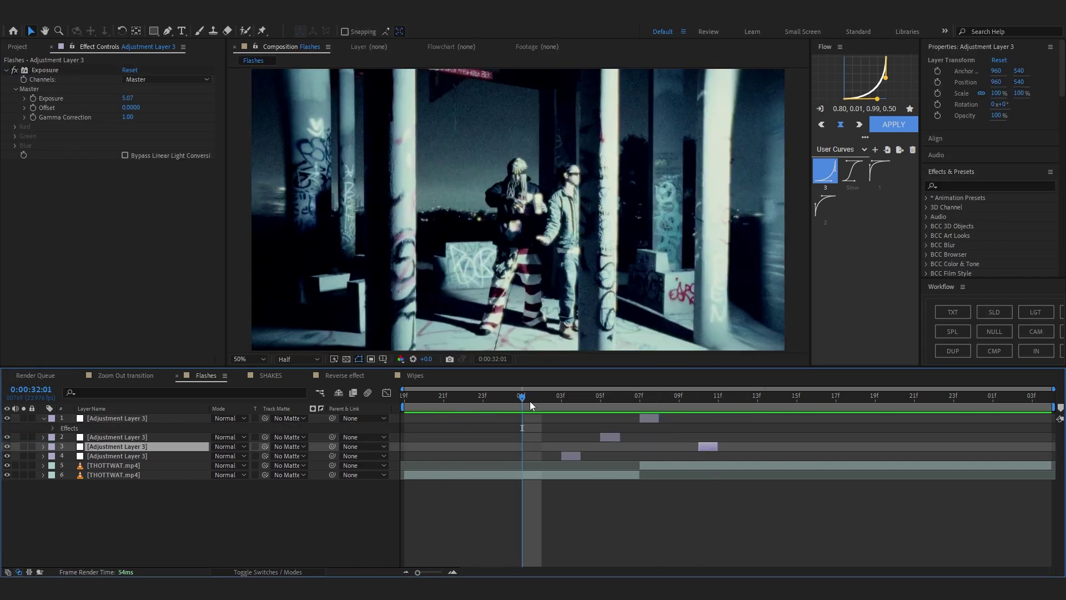
key(space)
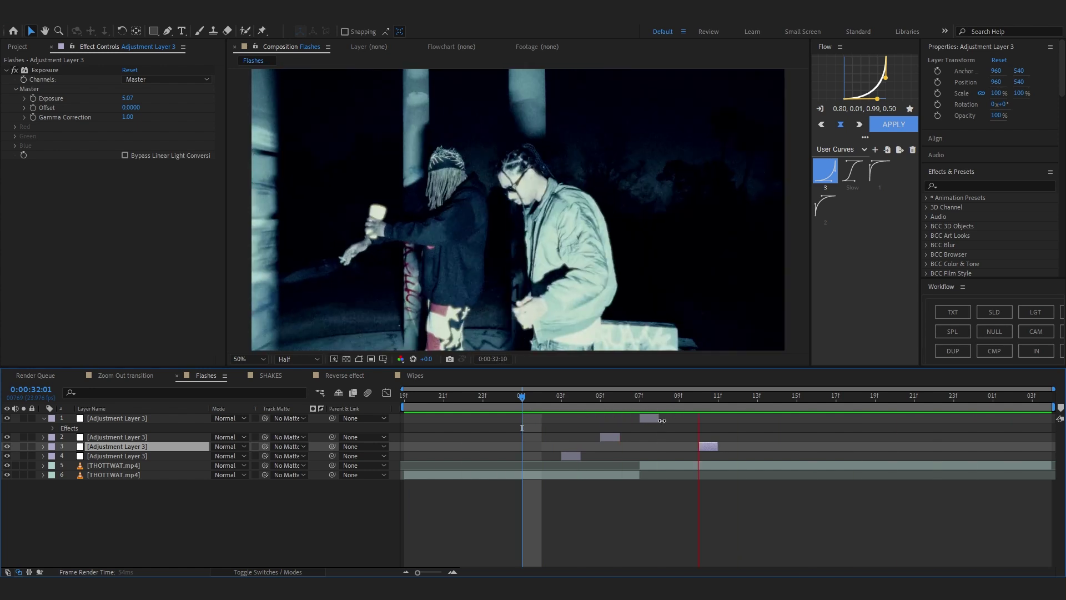
Step: Duplicate the second flash adjustment layer, place the copy just after the flash at 0:00:32:10, and lower its Exposure
click(611, 438)
key(ctrl+d)
drag(731, 442, 745, 442)
drag(746, 401, 540, 459)
drag(129, 98, 2, 189)
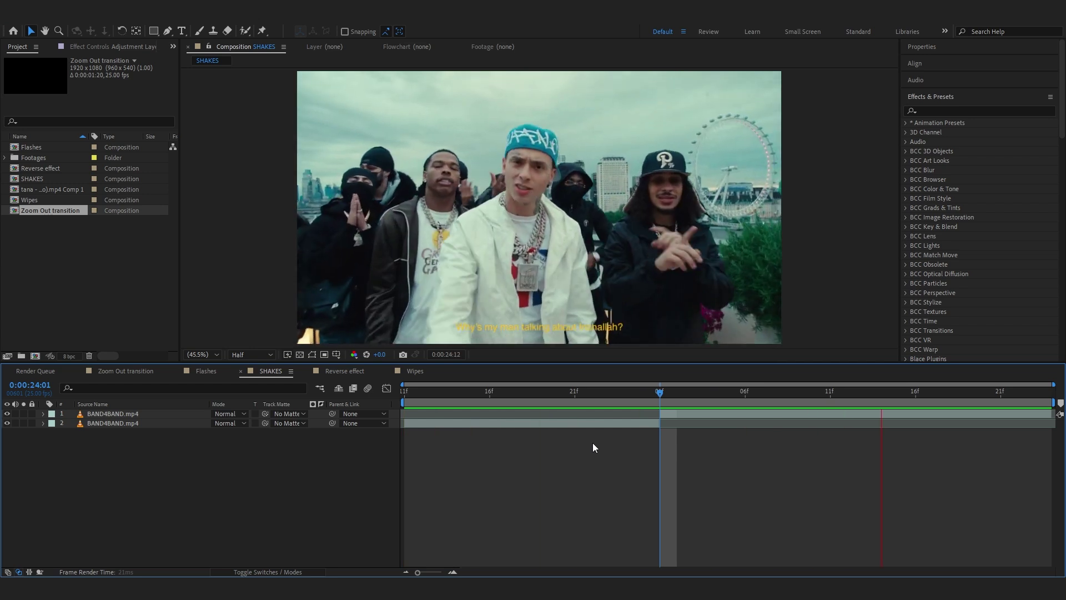
Step: Add an adjustment layer to the SHAKES composition and apply the Wiggle - position preset to it
right_click(665, 452)
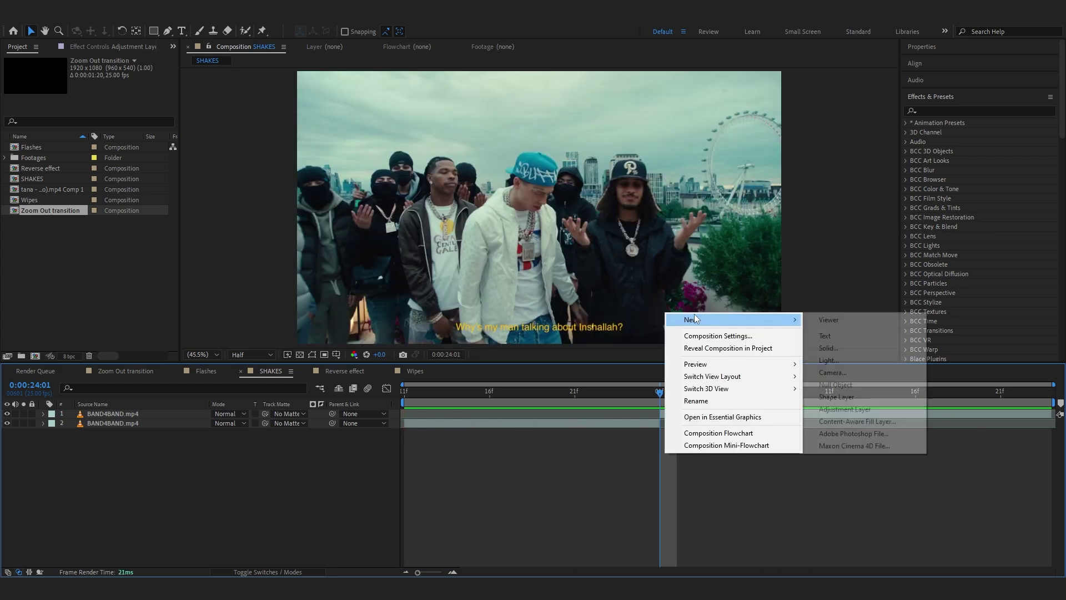
click(859, 411)
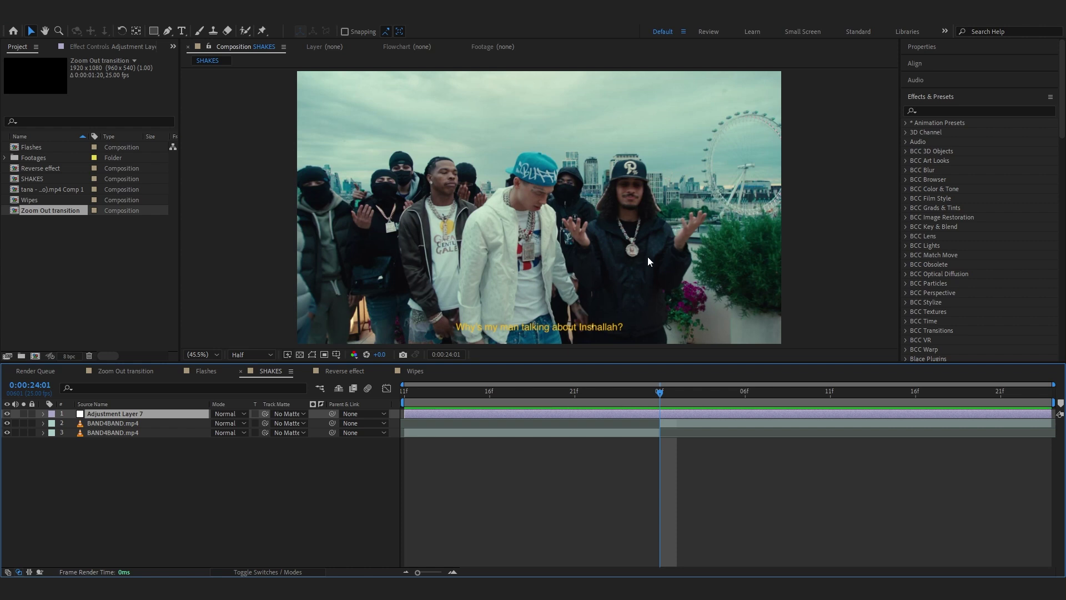
key(ctrl+space)
text(wiggle)
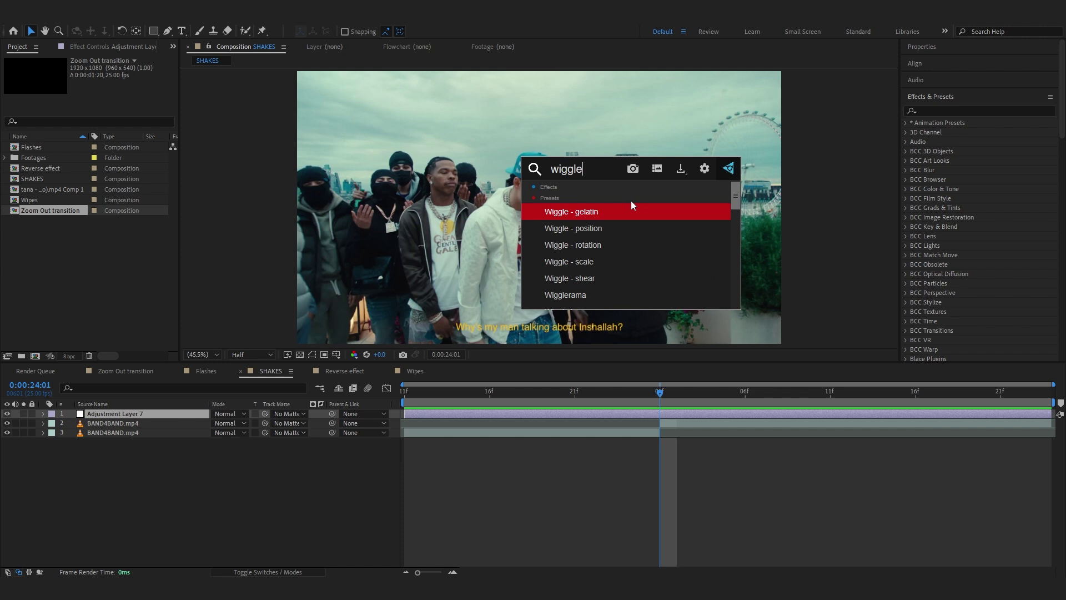
key(Down)
key(Return)
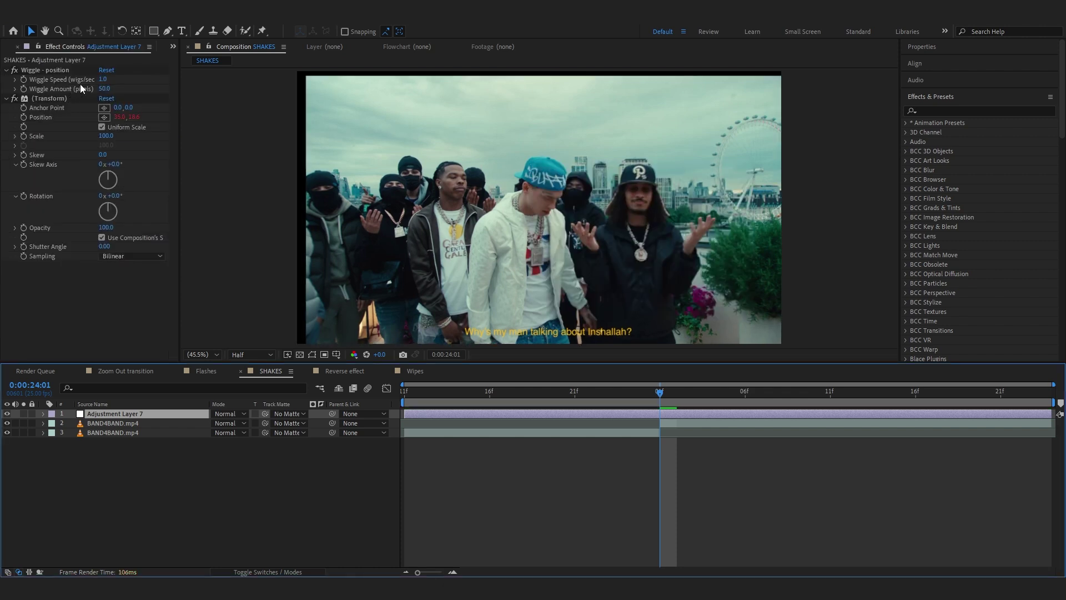
Step: Set the position wiggle's speed to 9 wigs/sec and its amount to 100 pixels
click(84, 82)
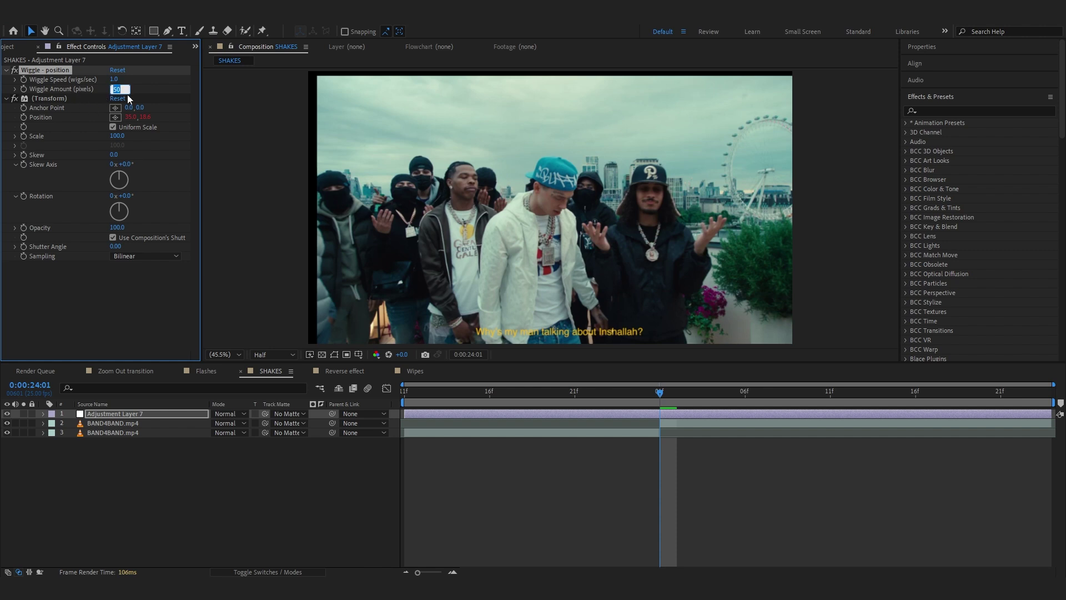
key(Return)
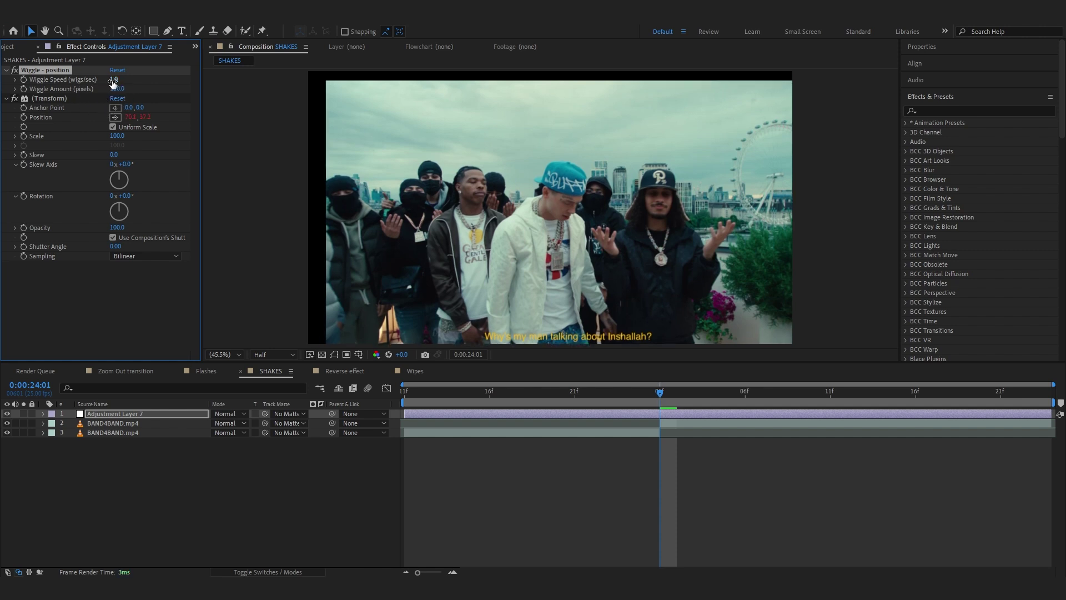
text(8)
key(Return)
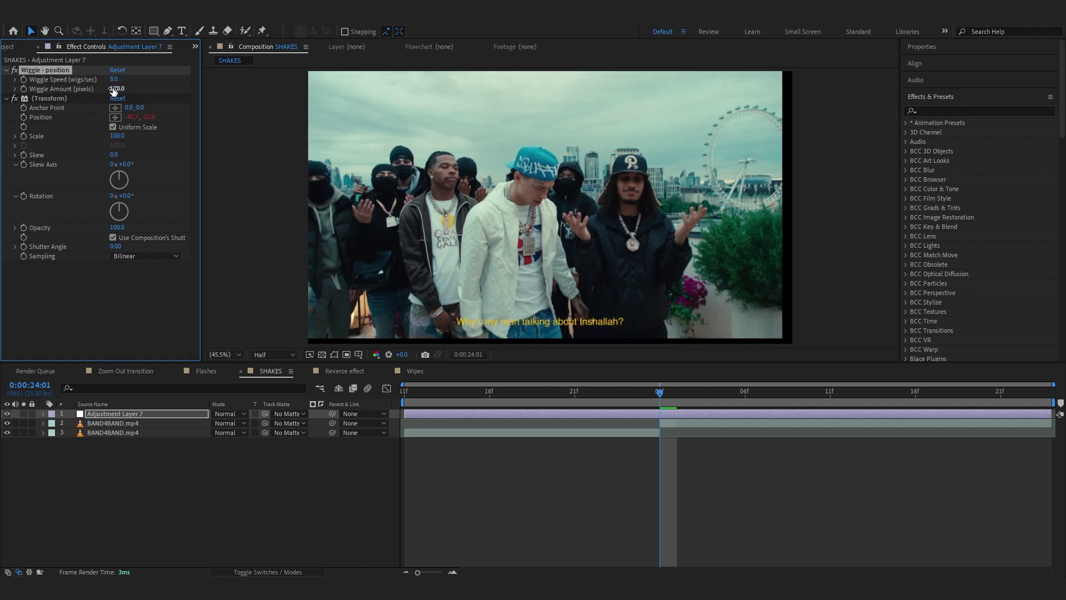
text(9)
key(Return)
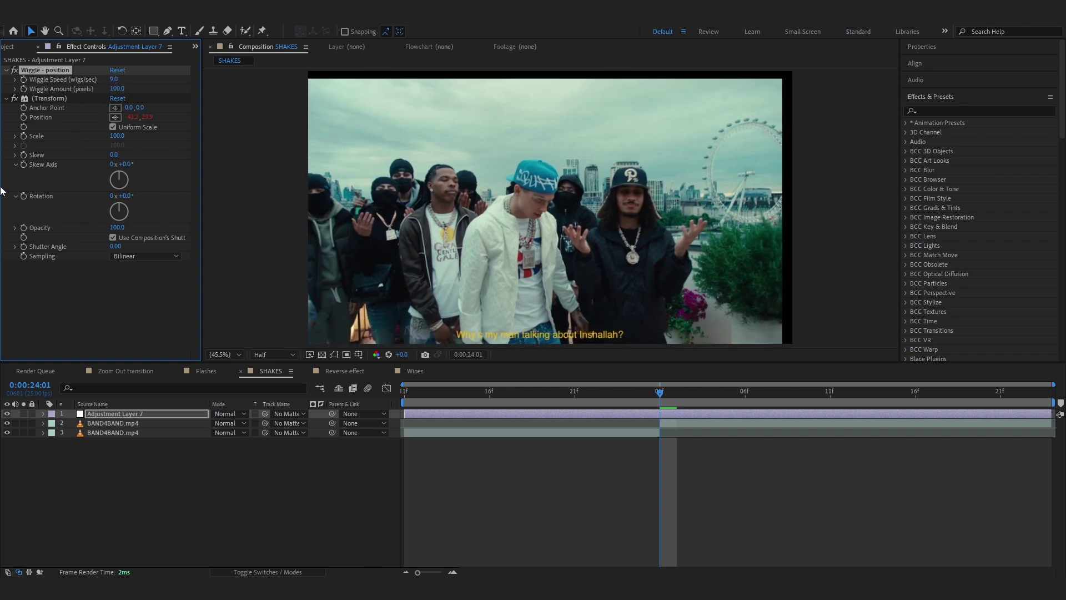
Step: Keyframe the wiggle amount at 0 on 0:00:23:22, 100 at the cut on 0:00:24:01, and 0 on 0:00:24:13
key(u)
drag(657, 394, 558, 417)
text(00)
key(Return)
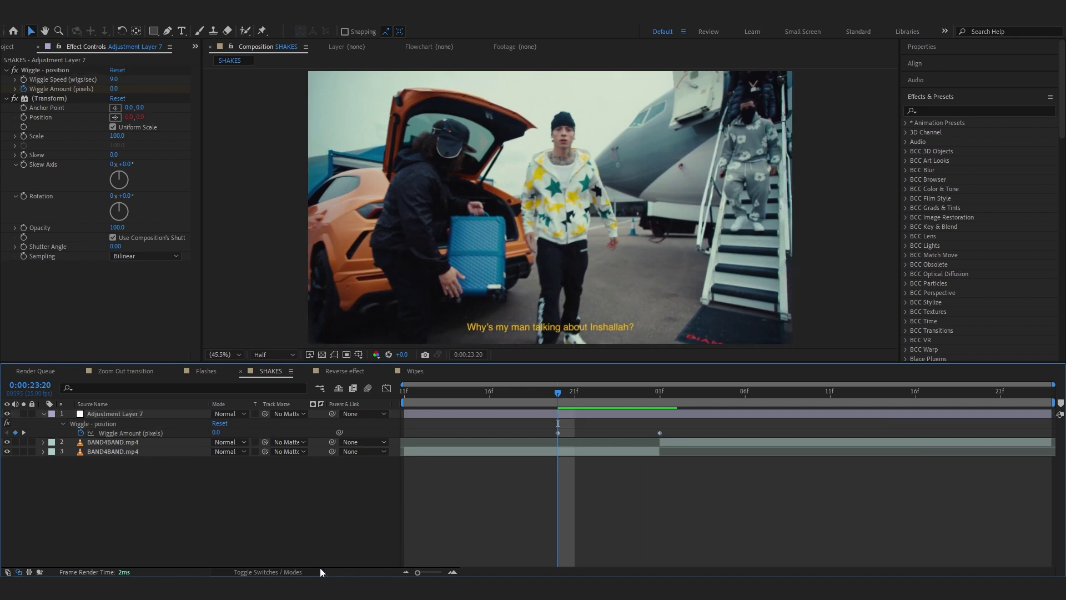
drag(562, 434, 579, 434)
key(space)
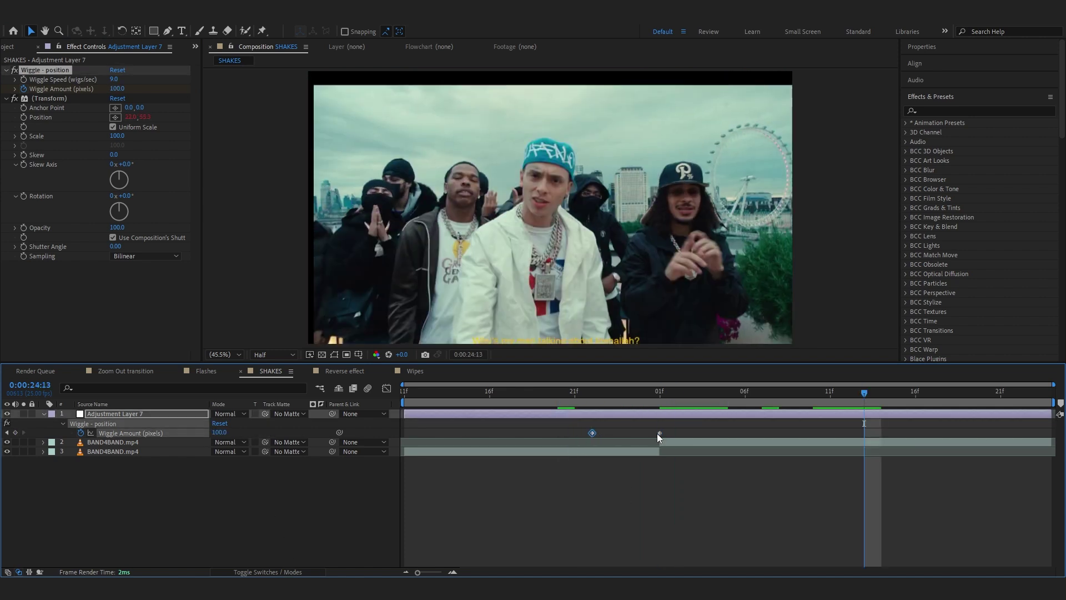
key(Return)
Step: Give the Transform effect its own 360 shutter angle and Easy Ease the wiggle amount keyframes with a sharper peak at the cut
click(113, 237)
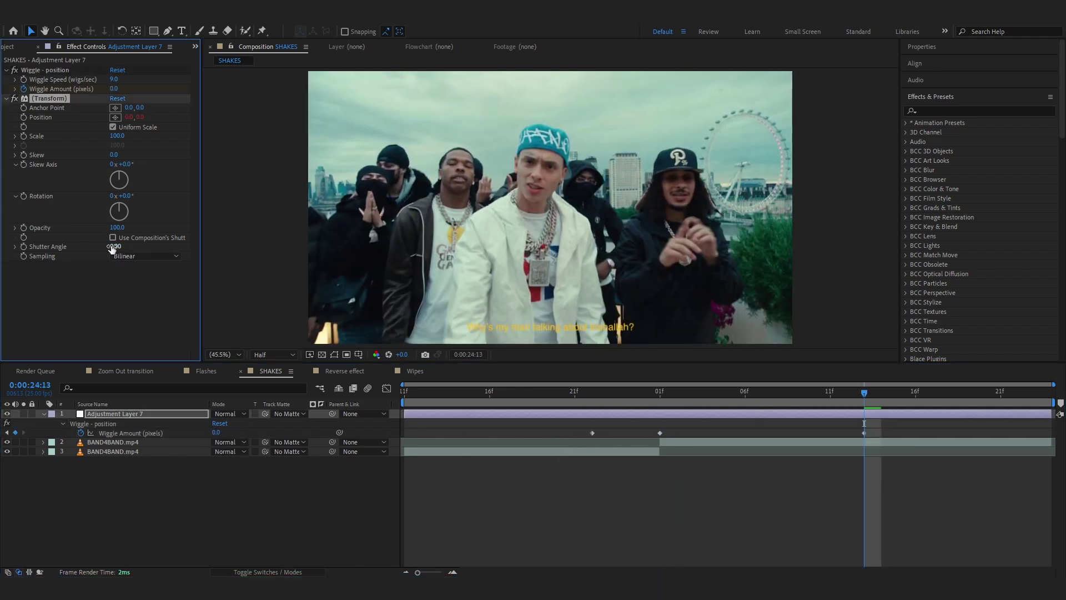
drag(904, 427, 486, 479)
key(F9)
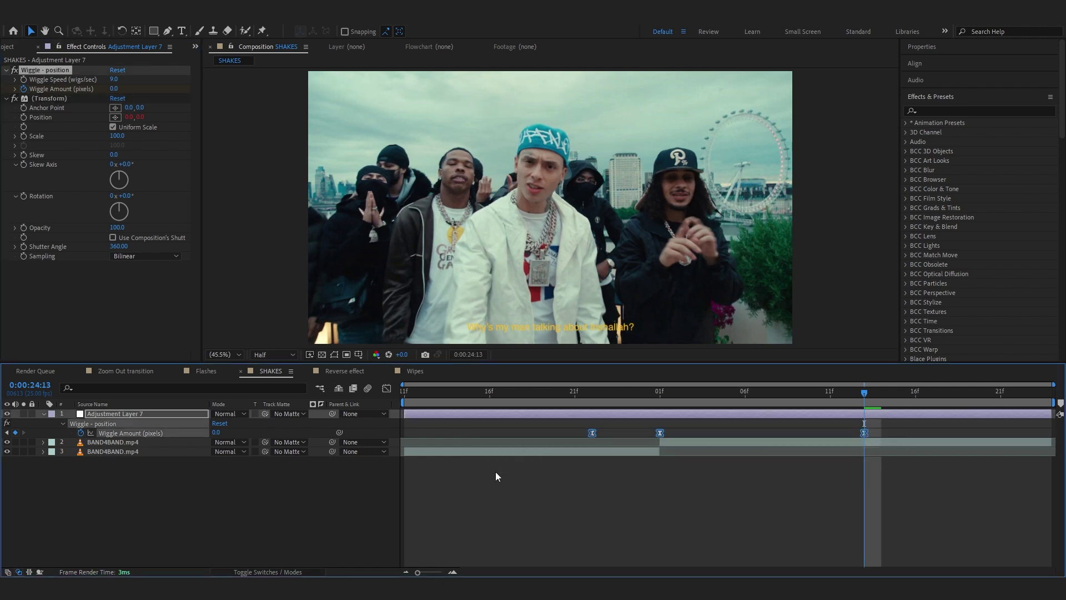
click(386, 389)
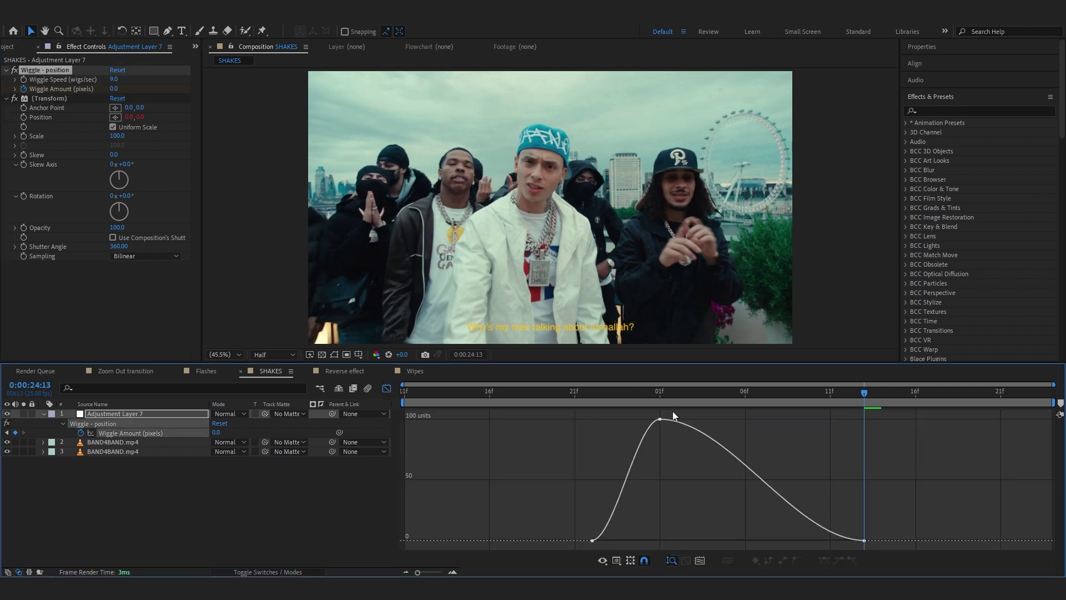
drag(727, 420, 568, 520)
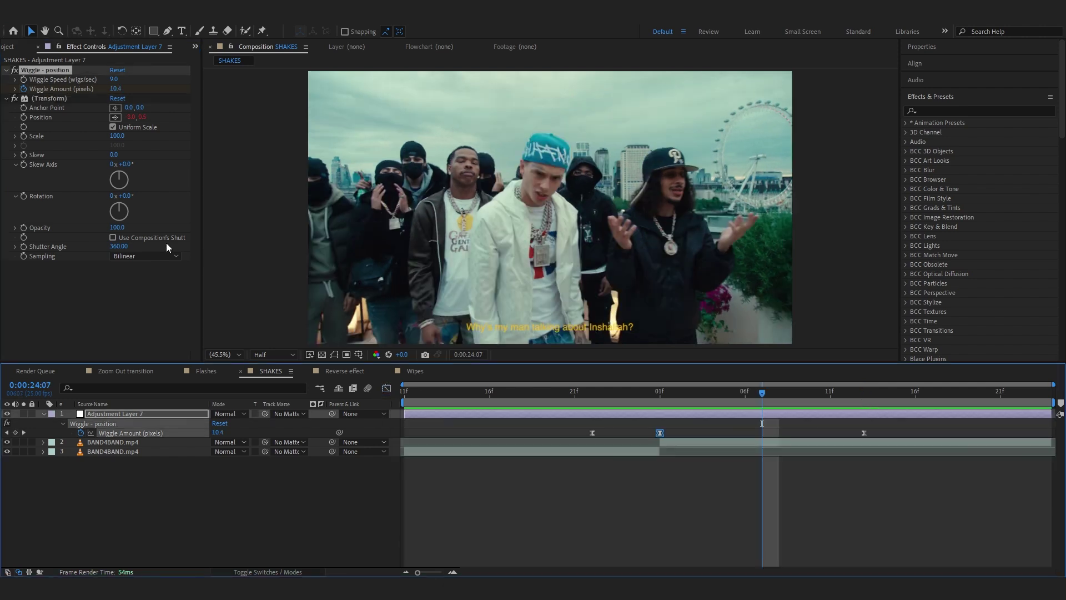
Step: Apply Motion Tile to the adjustment layer with output width and height of 200 and Mirror Edges enabled
key(ctrl+space)
text(moti)
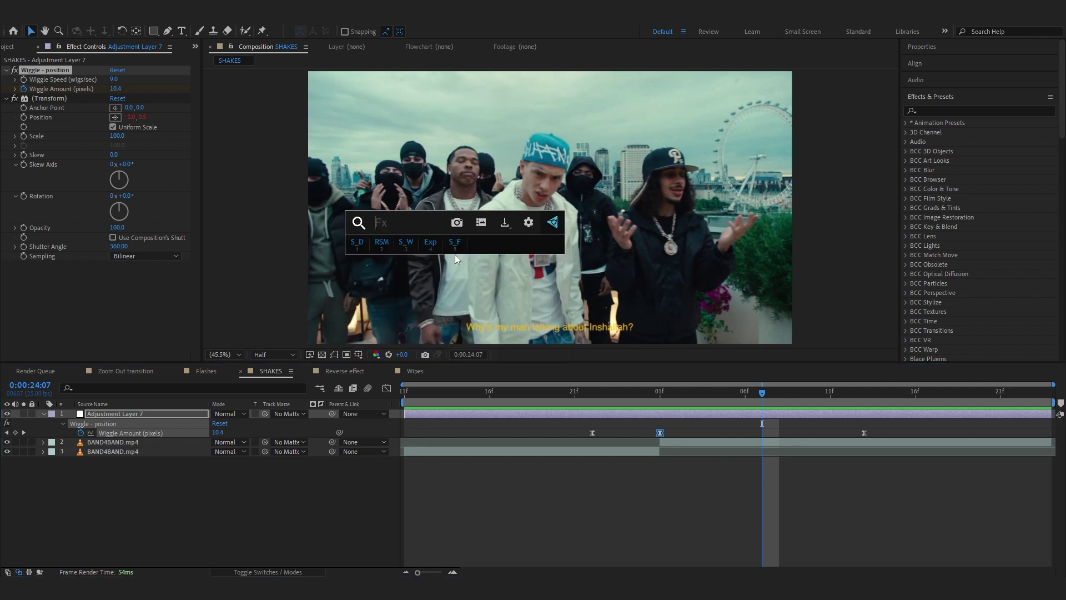
click(452, 271)
click(118, 295)
text(2)
text(00)
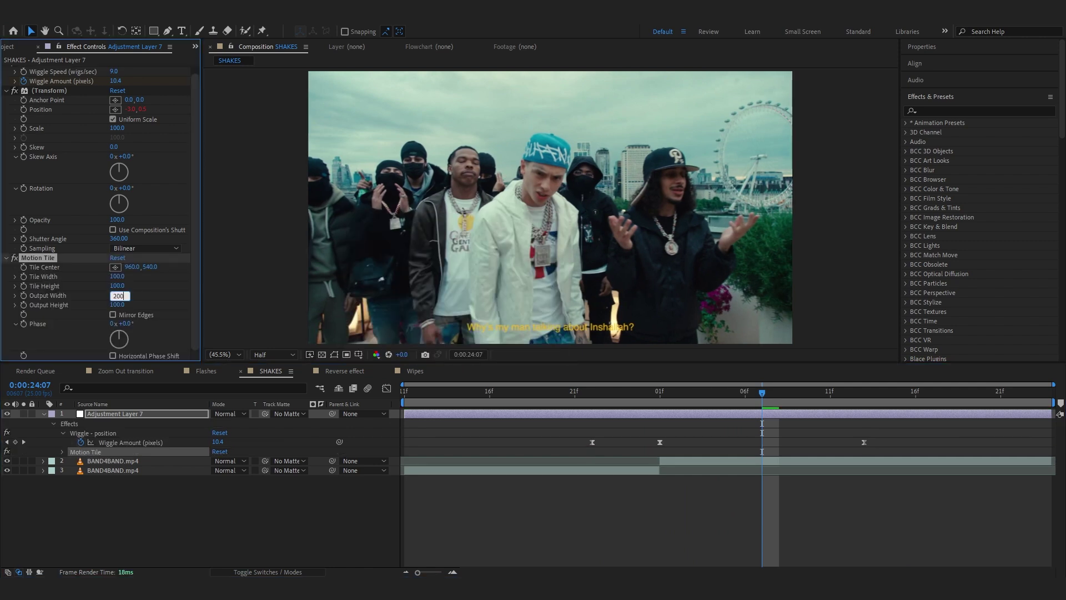
key(Tab)
text(200)
key(Return)
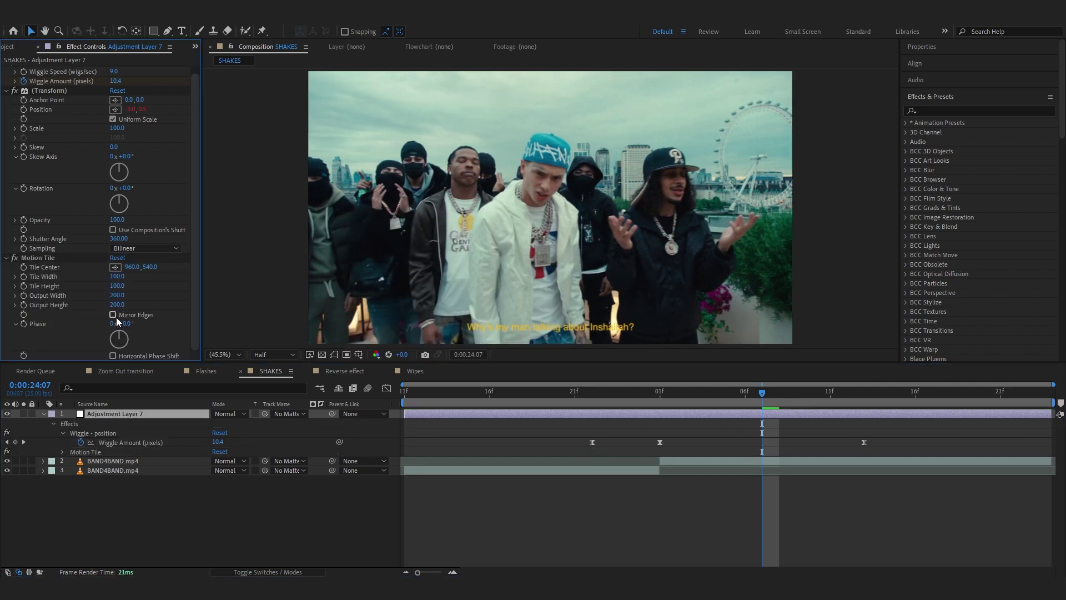
click(113, 314)
Step: Move Motion Tile above the Wiggle - position effect and preview the shake
scroll(76, 311, up, 2)
drag(32, 269, 42, 66)
drag(732, 391, 539, 409)
key(space)
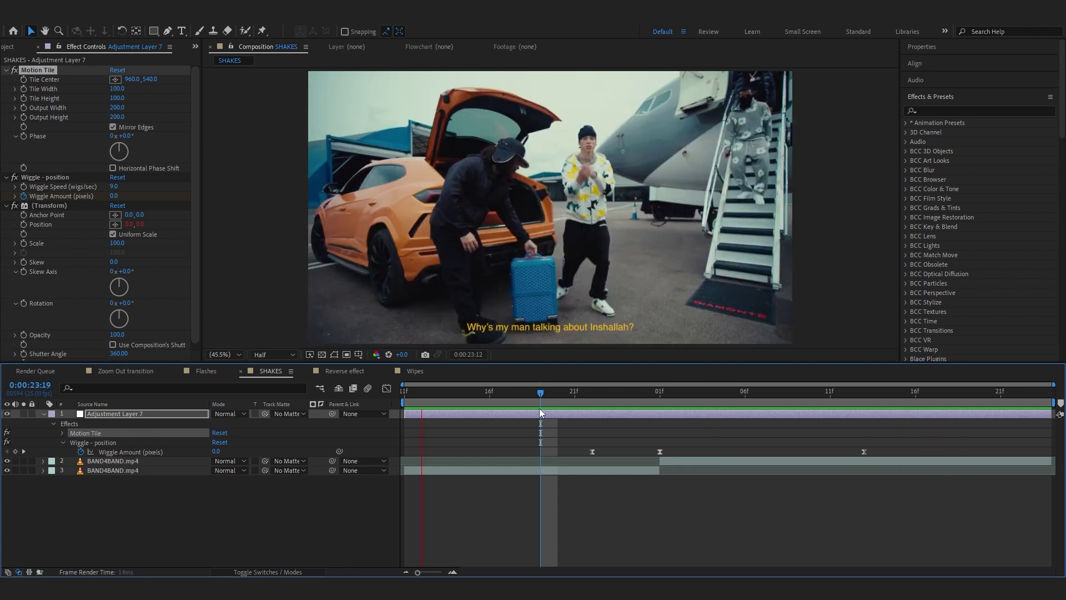
Step: Raise the wiggle amount keyframe at 0:00:24:01 to 190 pixels and preview the stronger shake
click(661, 400)
drag(220, 452, 270, 451)
key(space)
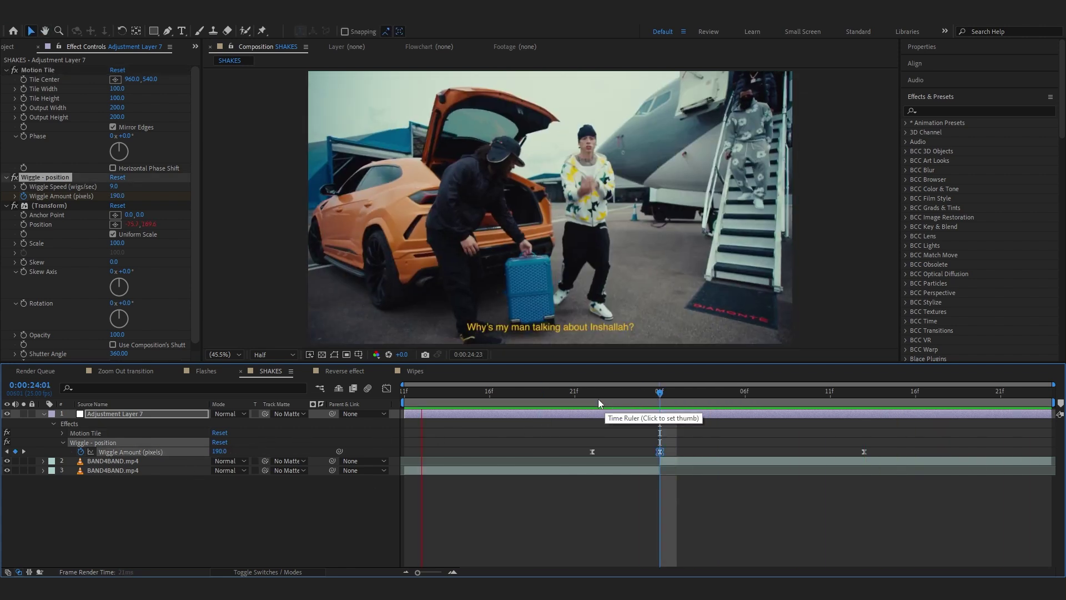
click(18, 178)
key(ctrl+a)
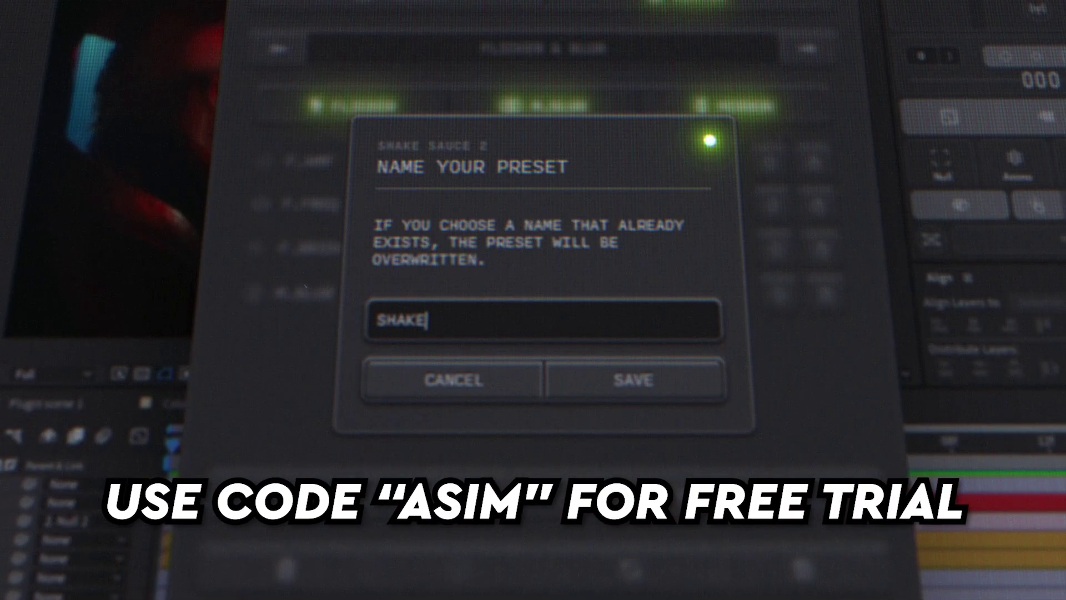
text(PRESET 01)
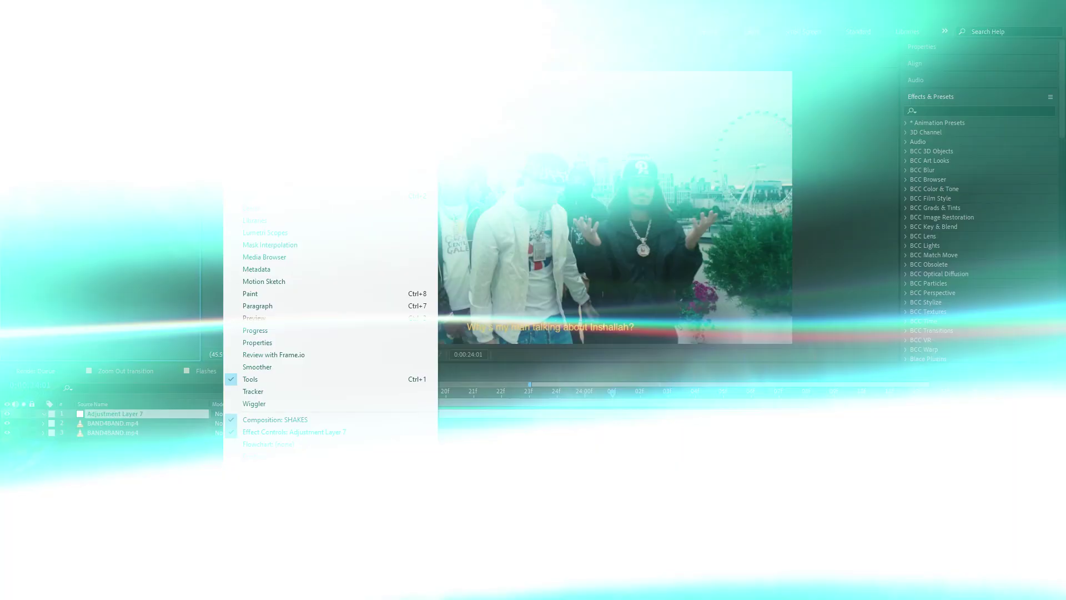
Step: Open the Shake Sauce 2 extension and show its keyframed presets
mouse_move(258, 50)
click(475, 142)
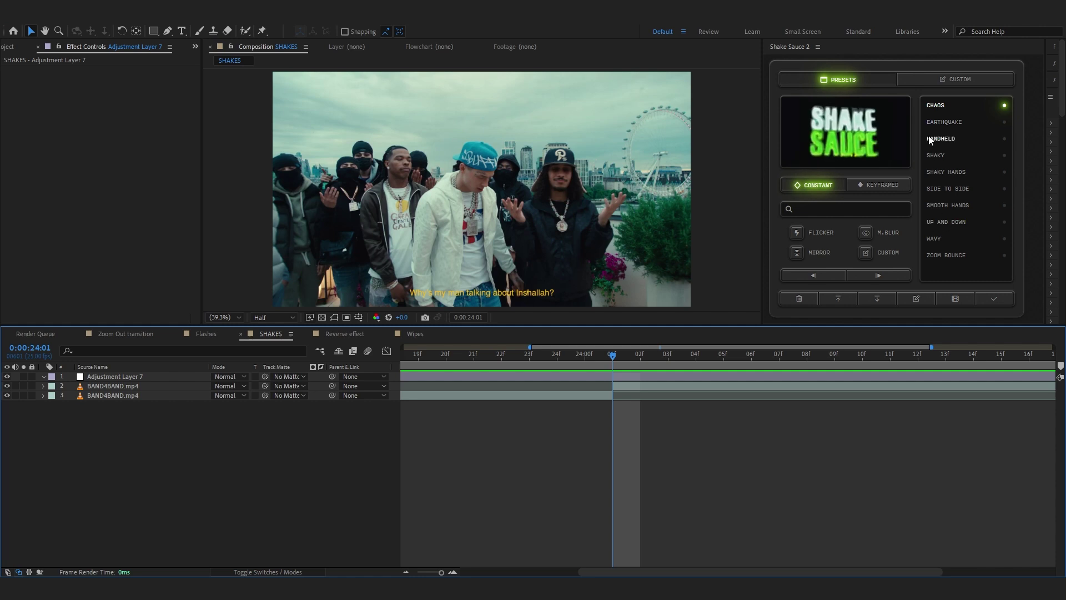
click(863, 188)
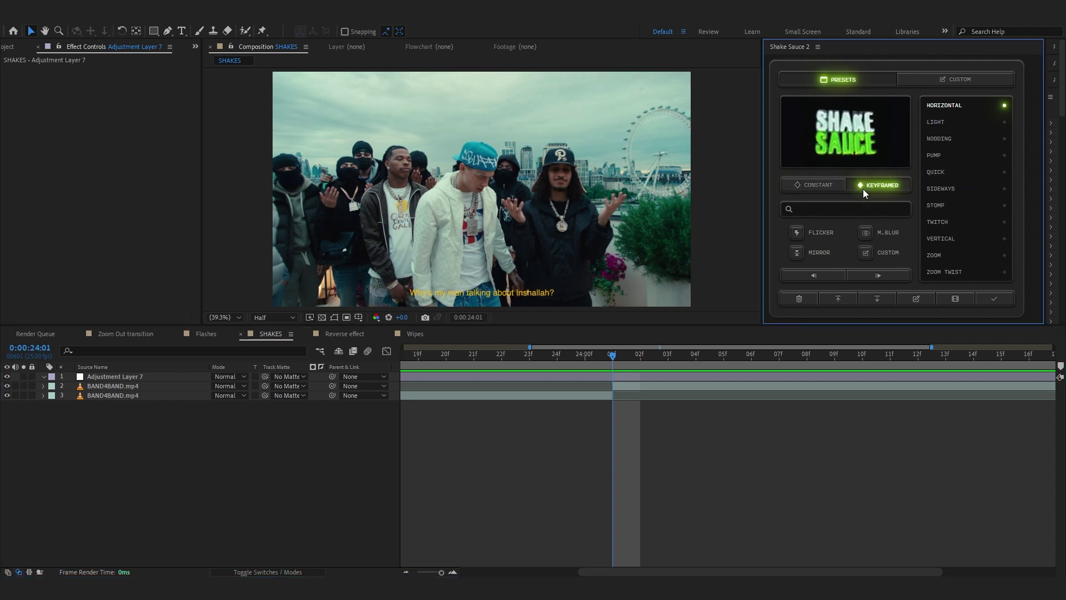
Step: Look through the built-in and custom keyframed shake presets and their animated previews
scroll(953, 216, down, 3)
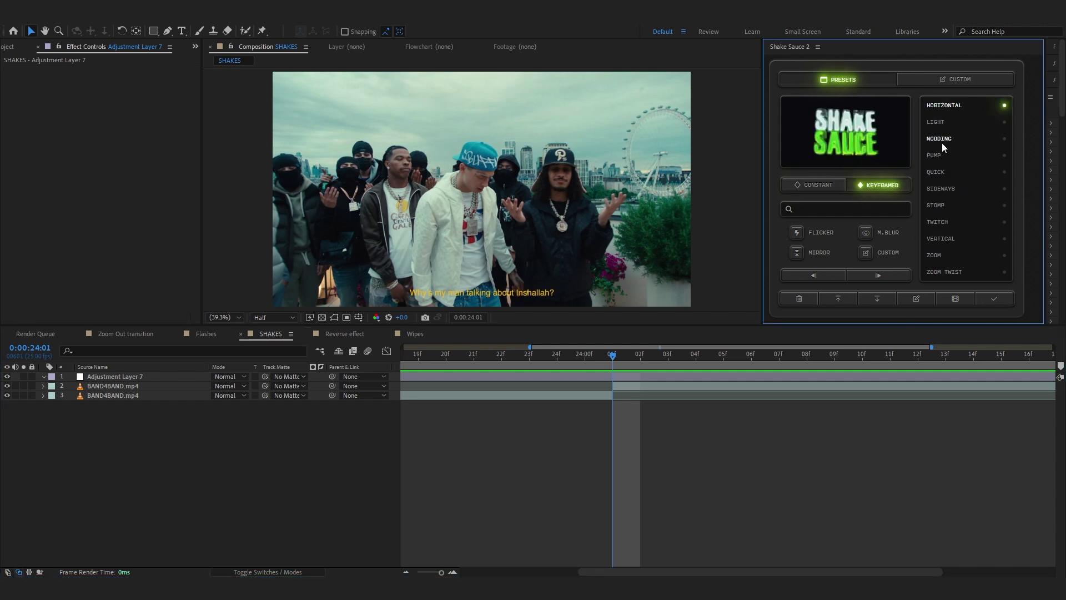
scroll(947, 189, up, 3)
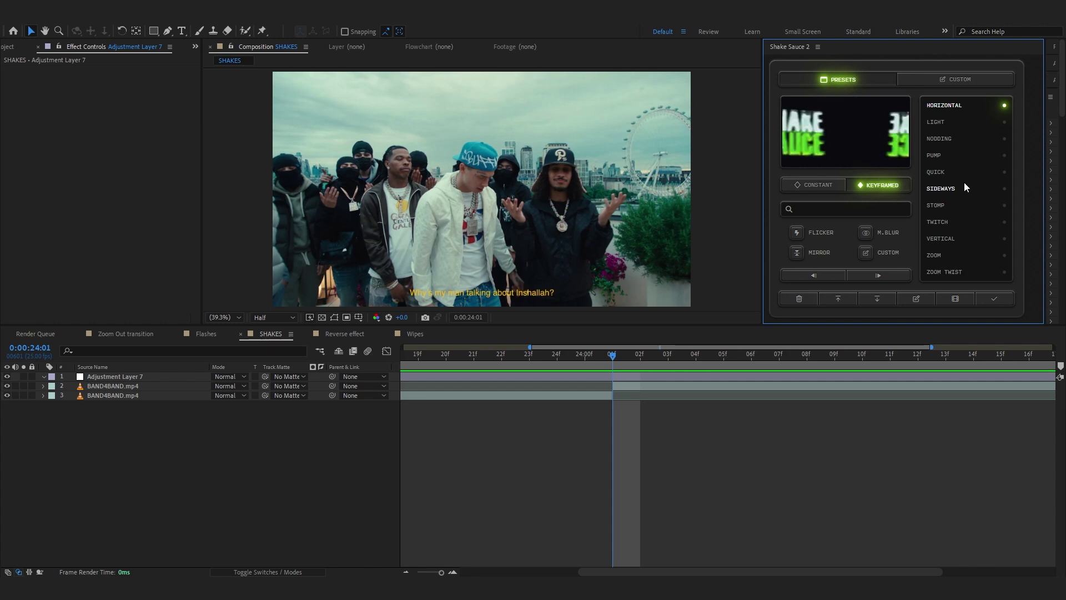
scroll(964, 188, down, 3)
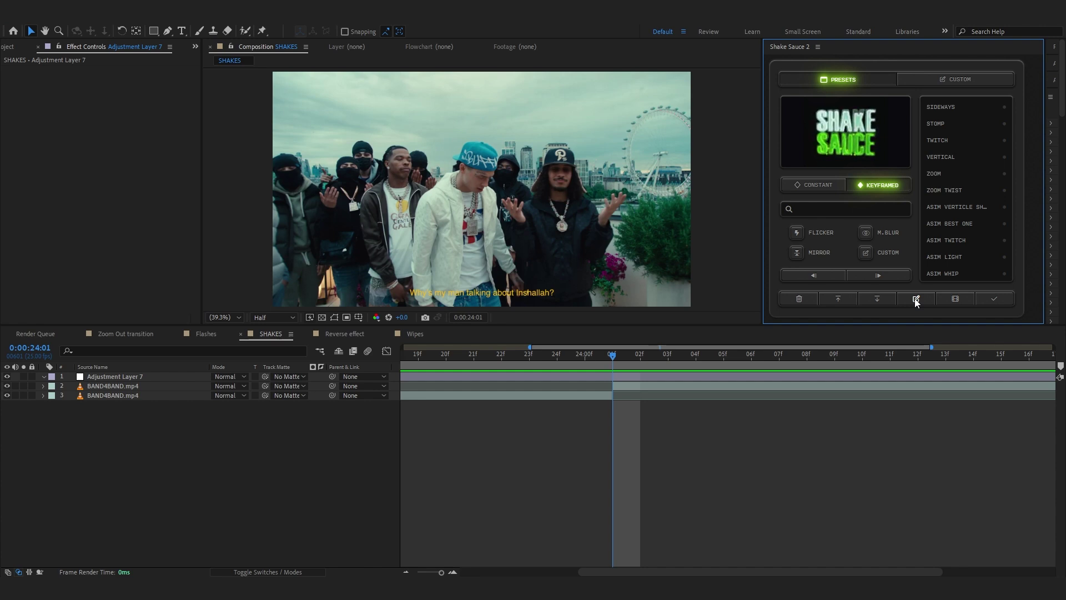
mouse_move(950, 210)
mouse_move(968, 227)
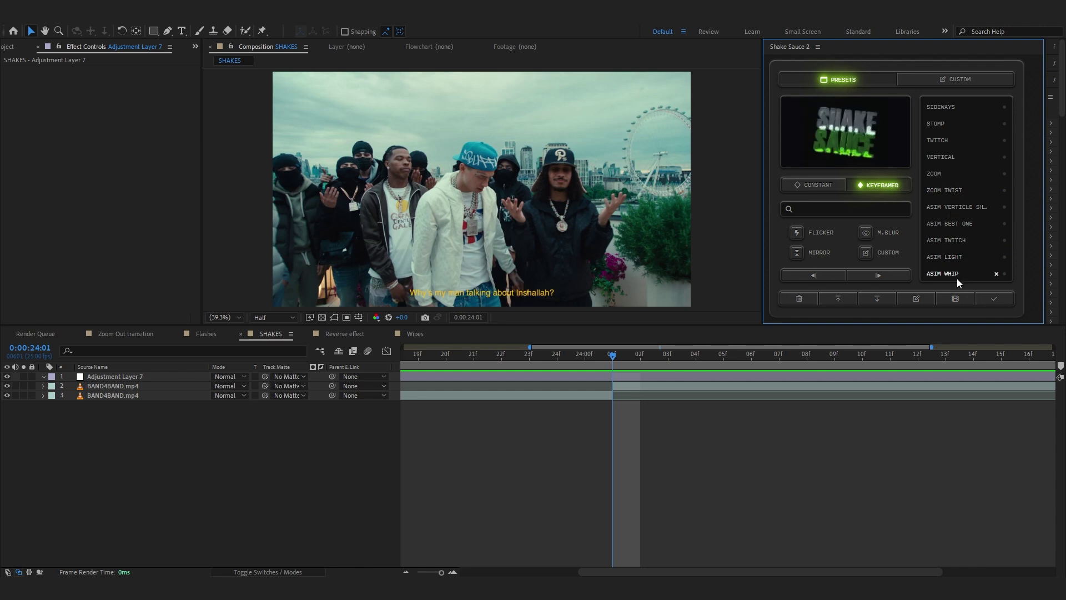
scroll(958, 264, up, 3)
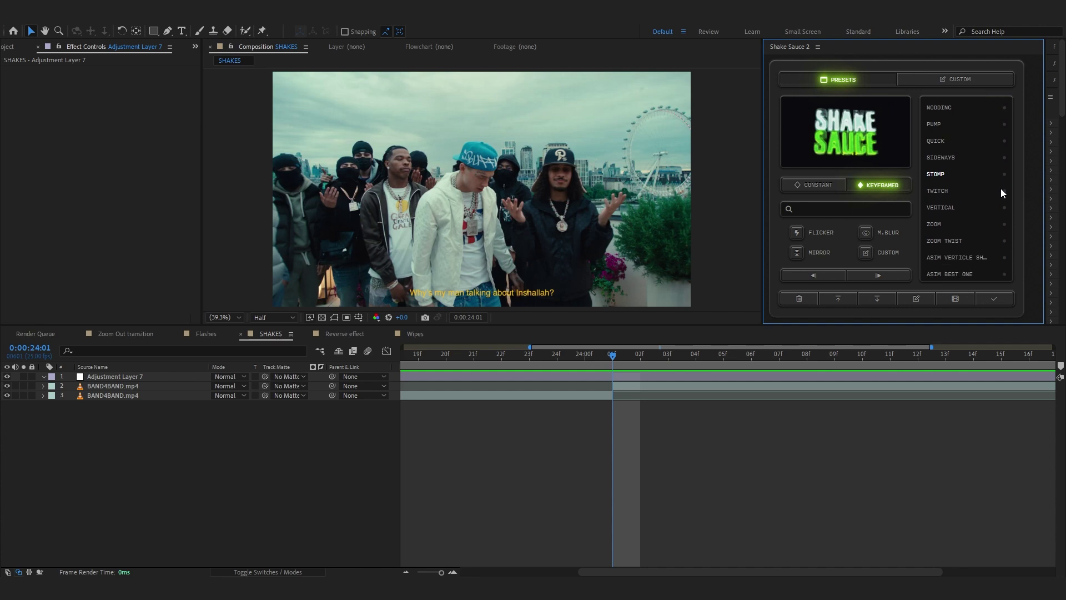
scroll(963, 172, up, 5)
Step: Apply the keyframed STOMP preset at the cut on 0:00:24:01 and preview the shake from before the cut
click(944, 208)
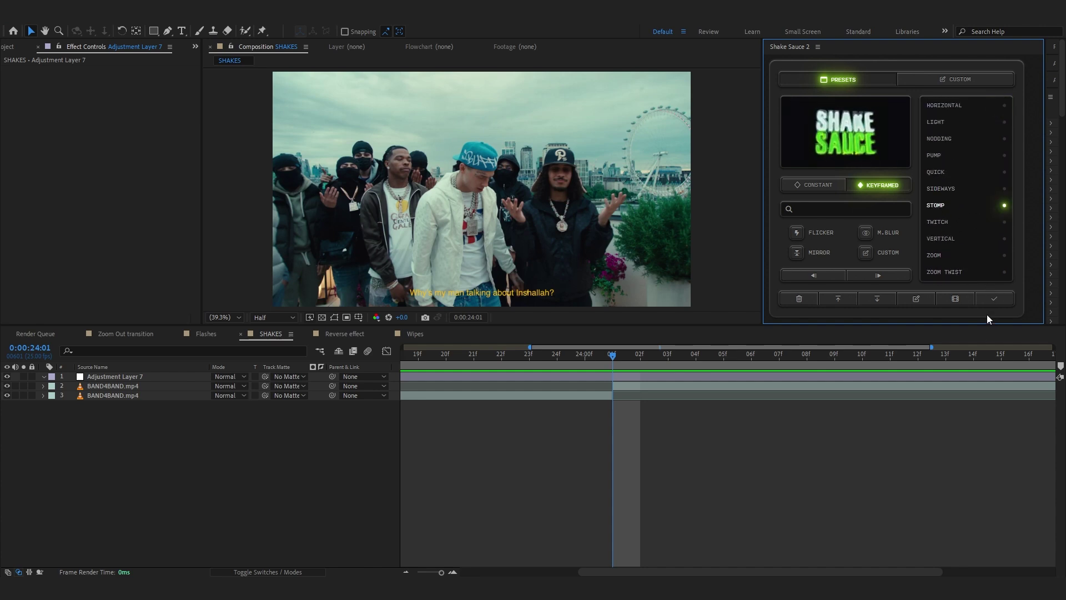
click(994, 298)
key(Home)
key(space)
scroll(573, 370, down, 2)
click(571, 358)
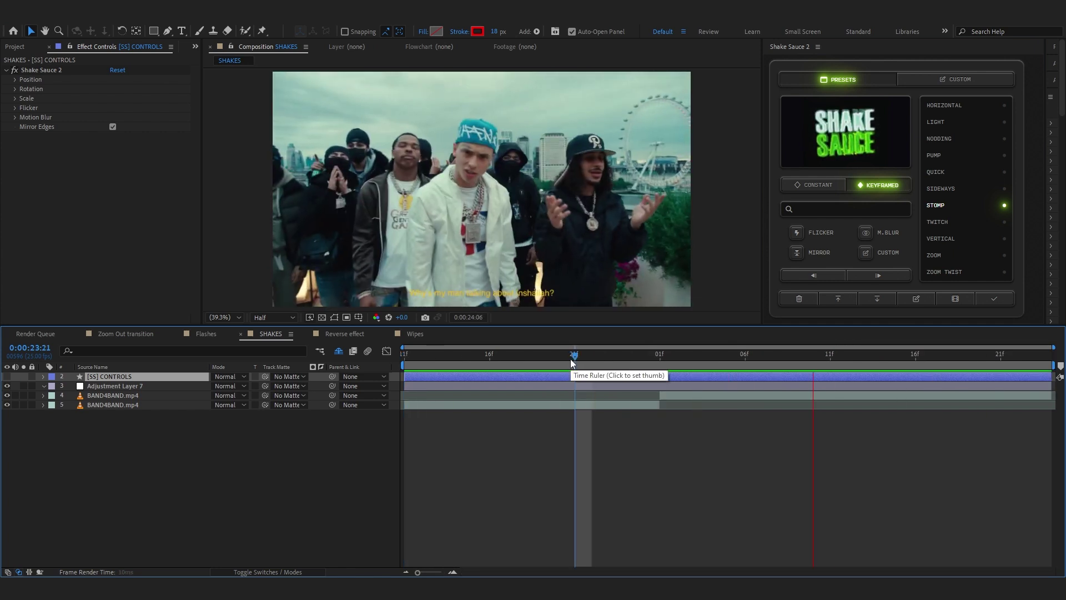
Step: Reveal the keyframes of the [SS] CONTROLS layer and apply the keyframed ZOOM preset at the cut on 0:00:24:01
click(660, 367)
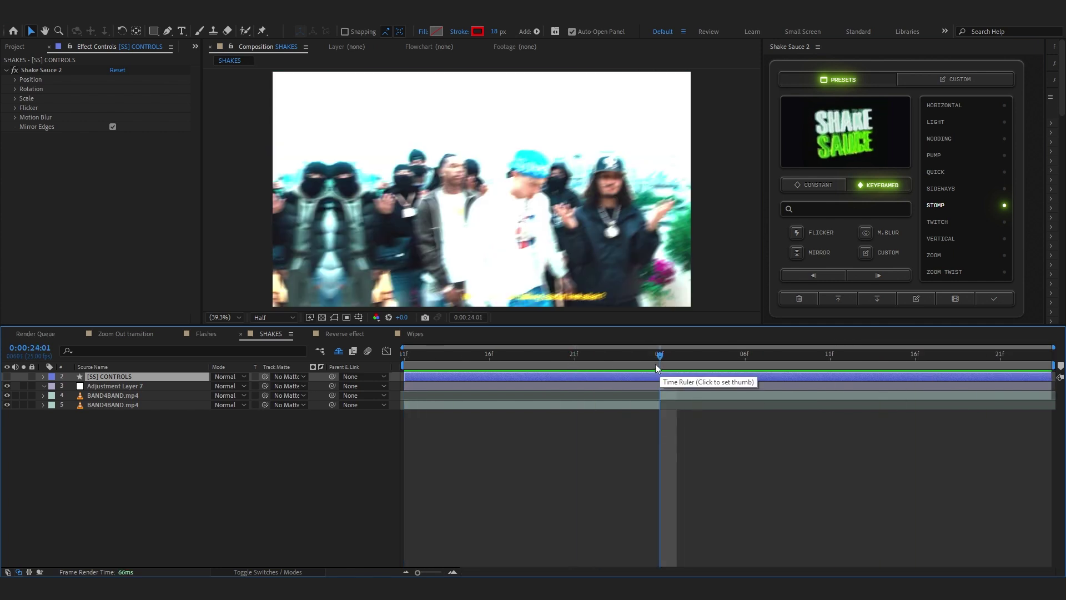
key(u)
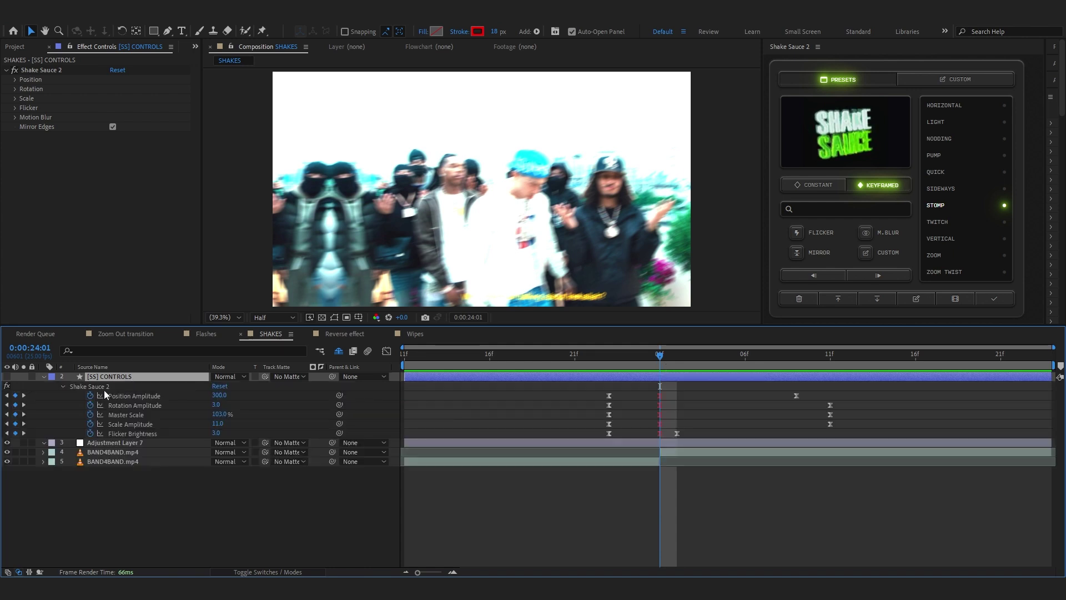
scroll(944, 211, down, 3)
click(954, 174)
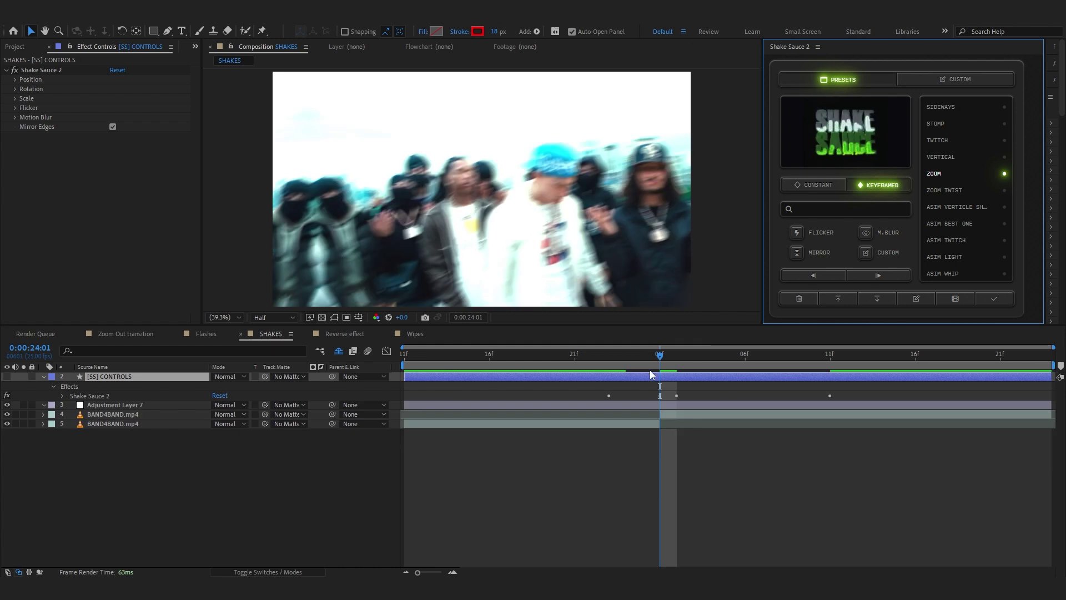
Step: Preview the ZOOM shake several times, starting from different points before the cut
click(548, 364)
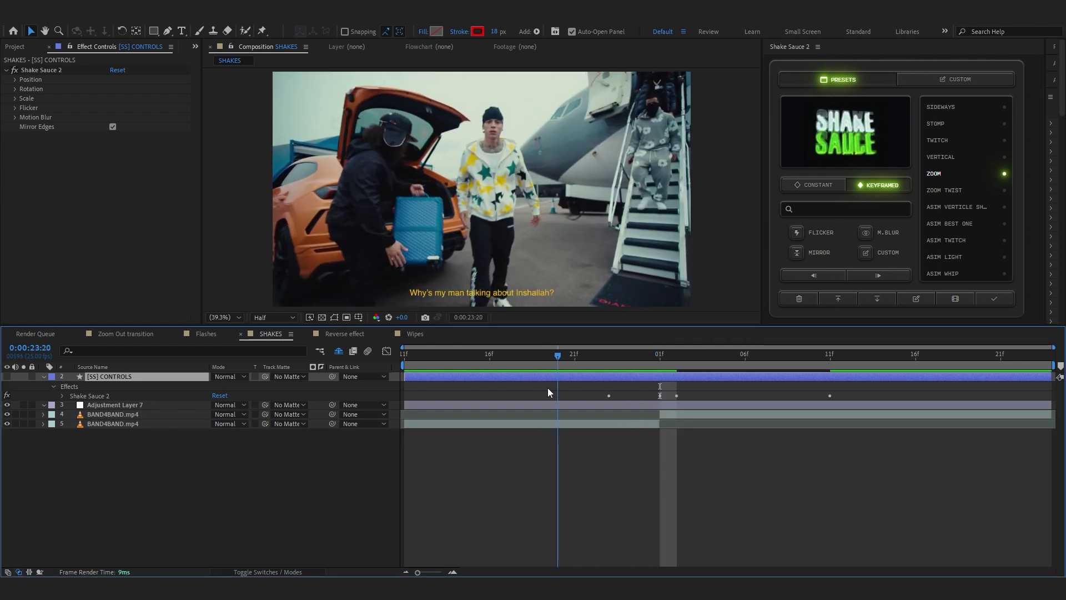
key(space)
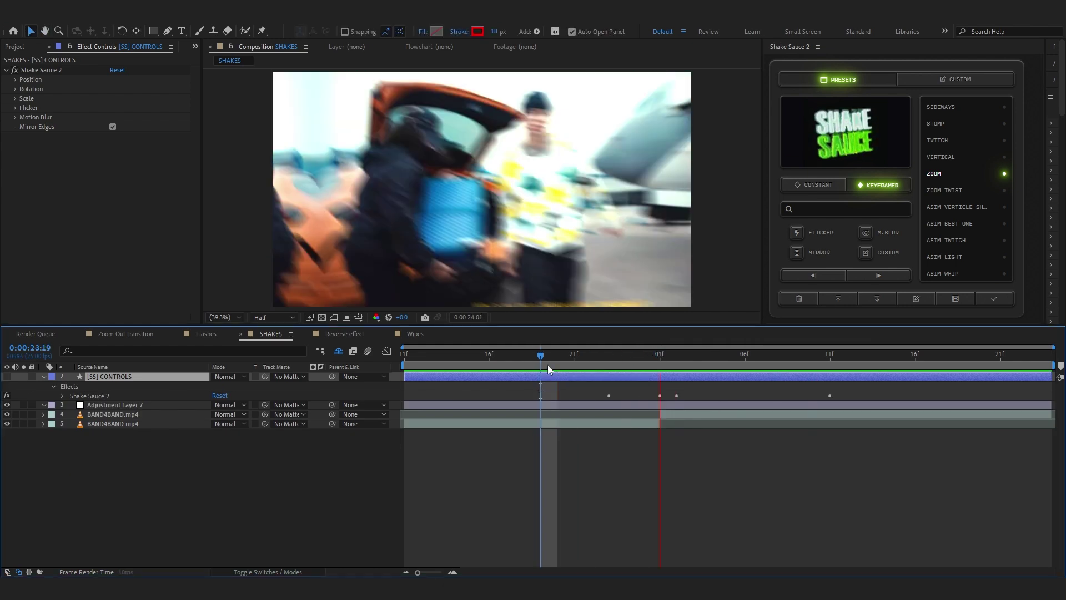
click(593, 351)
key(space)
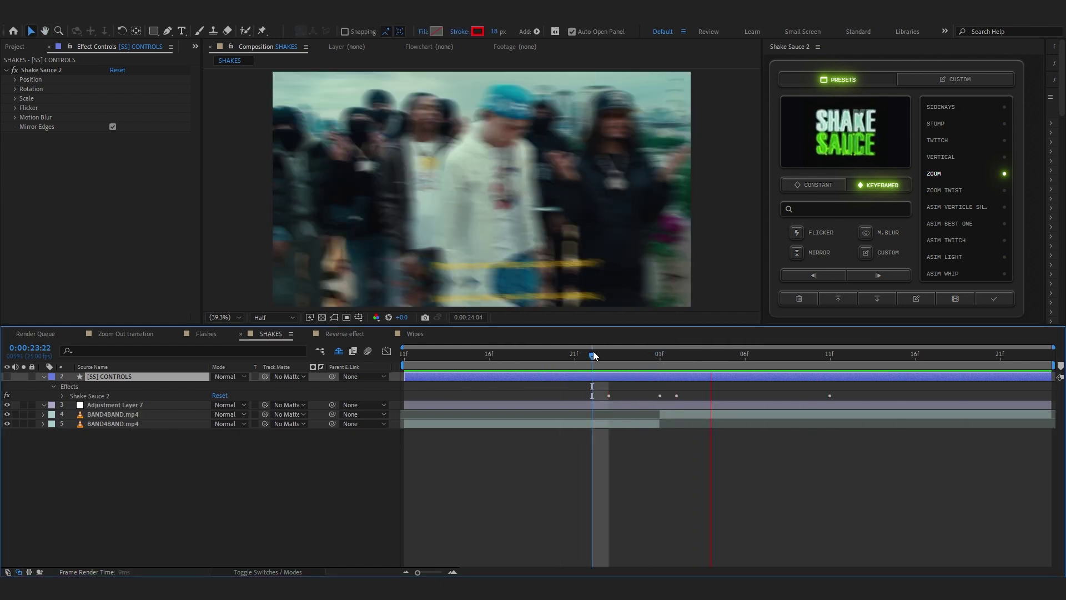
drag(625, 355, 601, 356)
key(space)
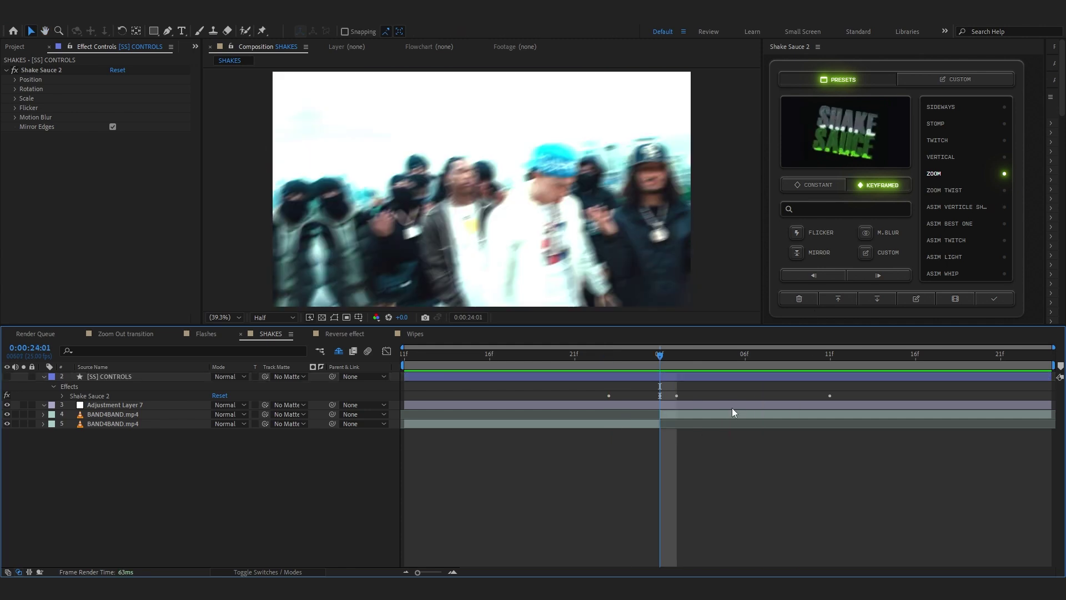
key(space)
key(space)
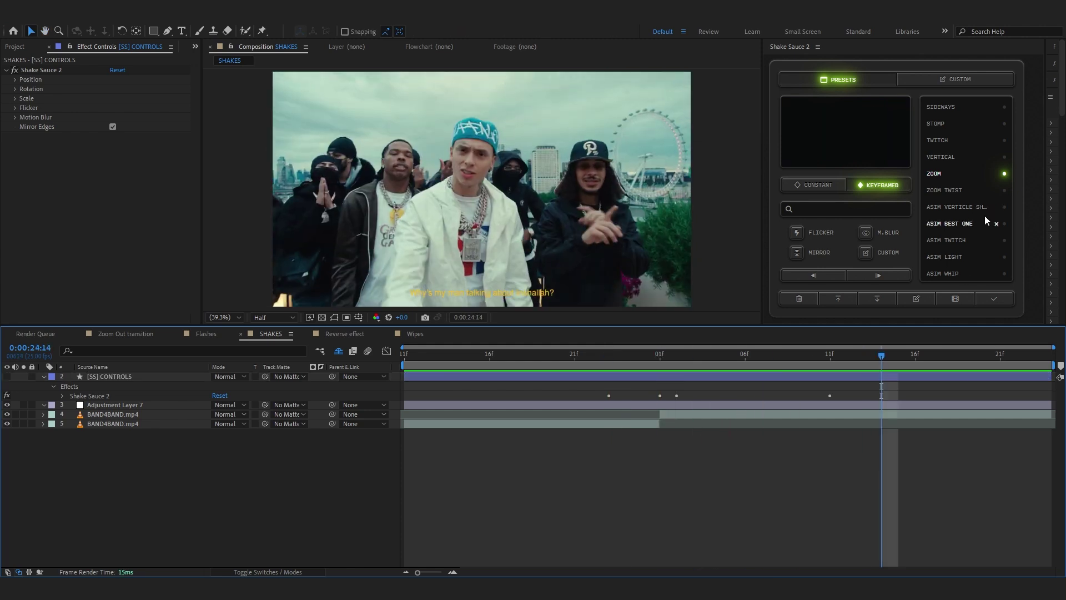
Step: Preview the keyframed TWITCH shake, and apply and preview the custom ASIM VERTICLE SH… preset at 0:00:24:01
key(space)
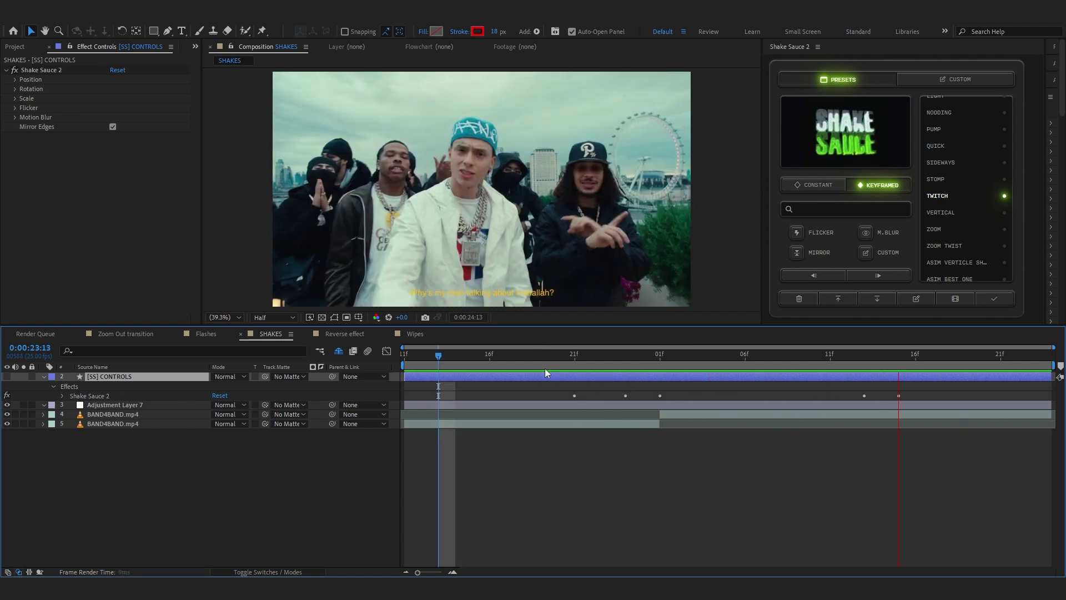
click(545, 373)
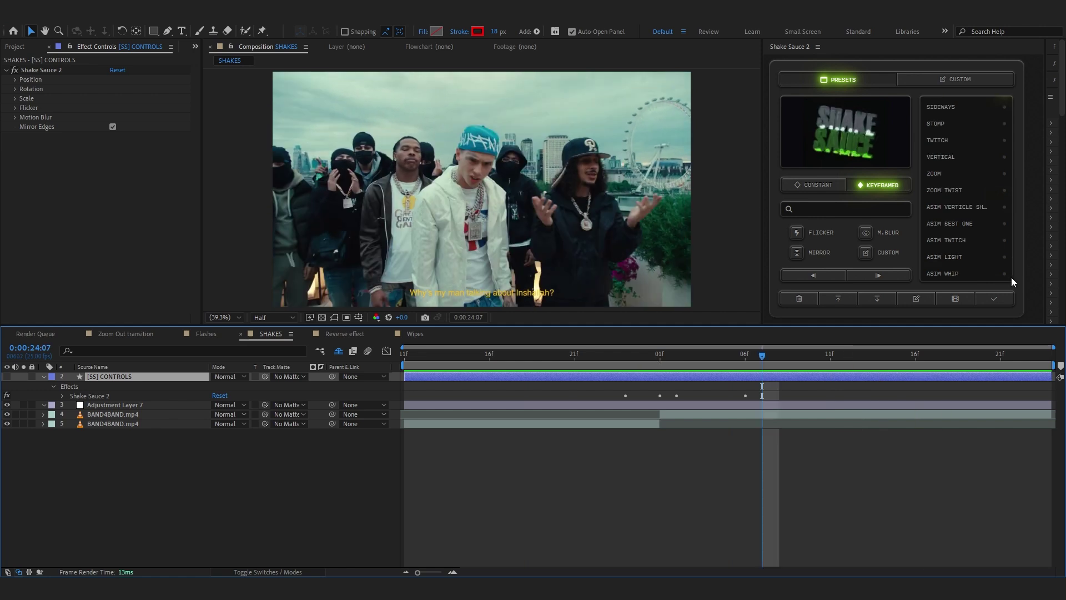
click(957, 207)
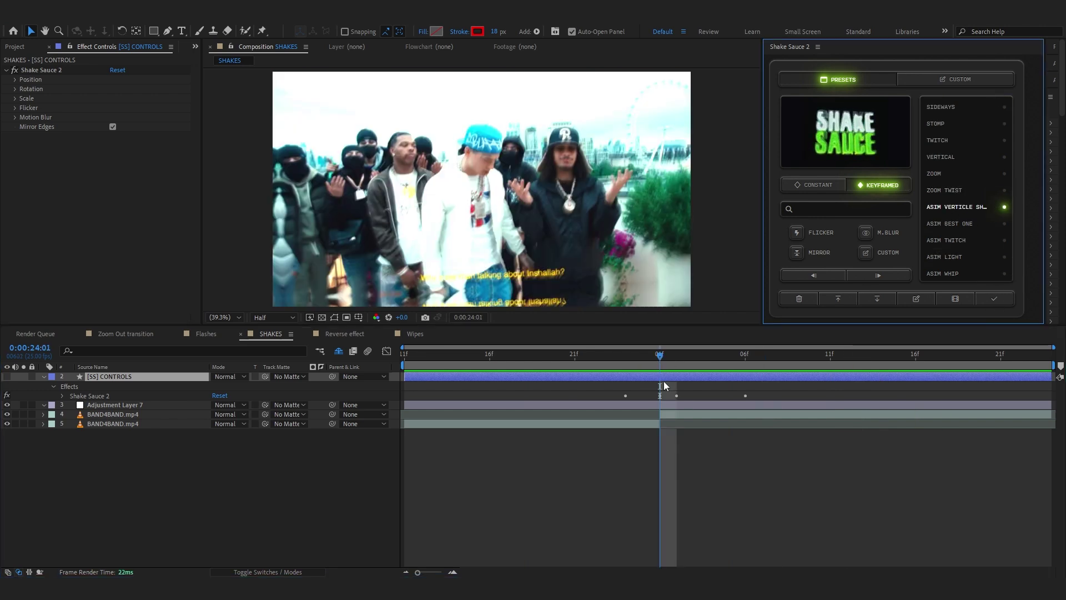
drag(646, 358, 575, 357)
key(space)
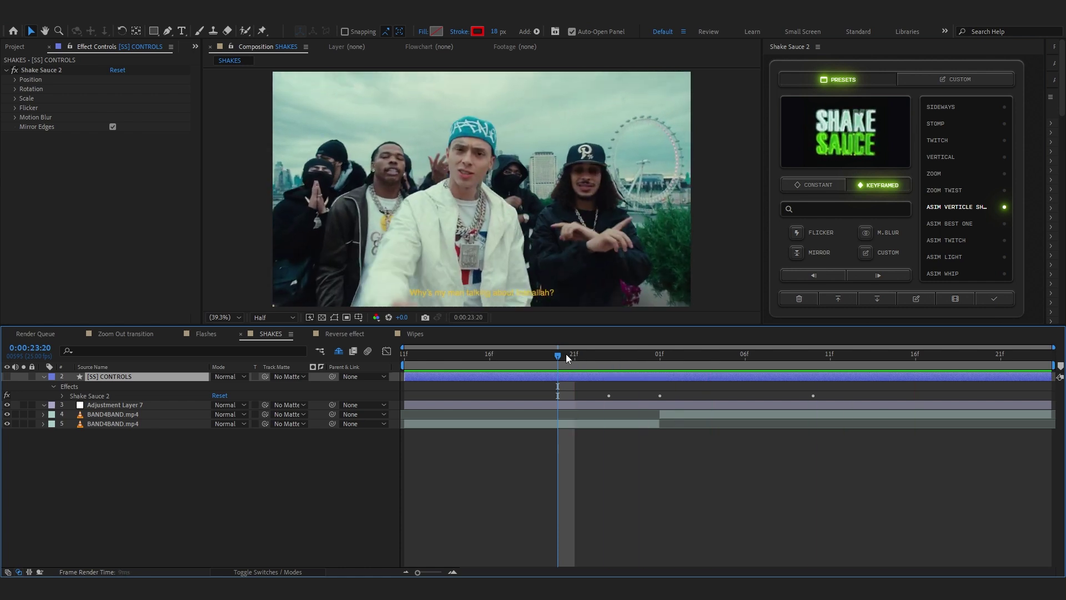
Step: Apply the custom ASIM BEST ONE shake preset at the cut on 0:00:24:01 and preview it from before the cut
key(k)
click(951, 224)
click(994, 299)
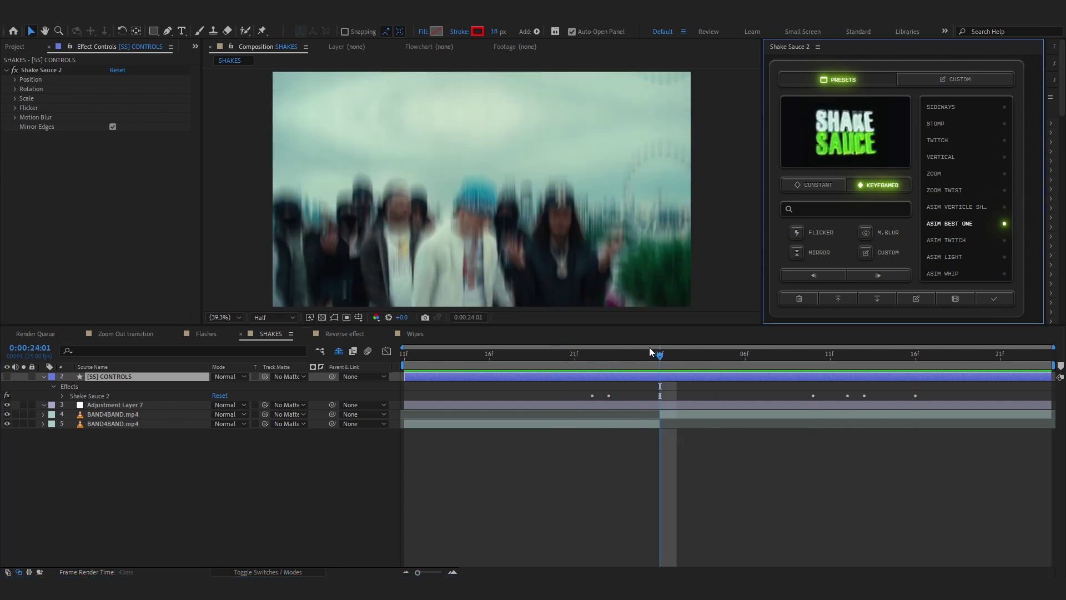
drag(651, 358, 543, 375)
key(space)
key(space)
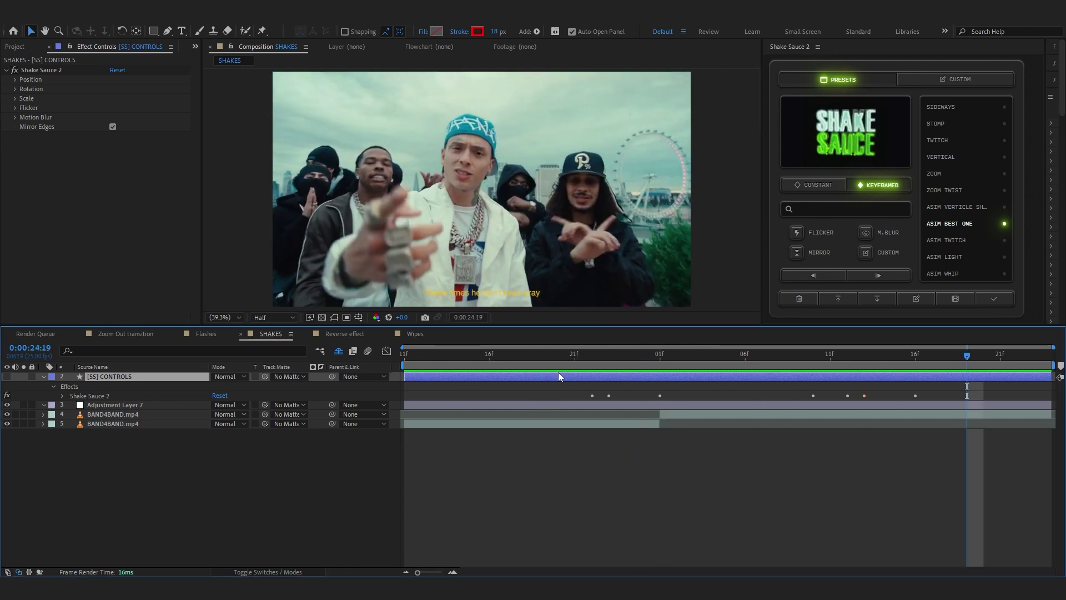
click(575, 364)
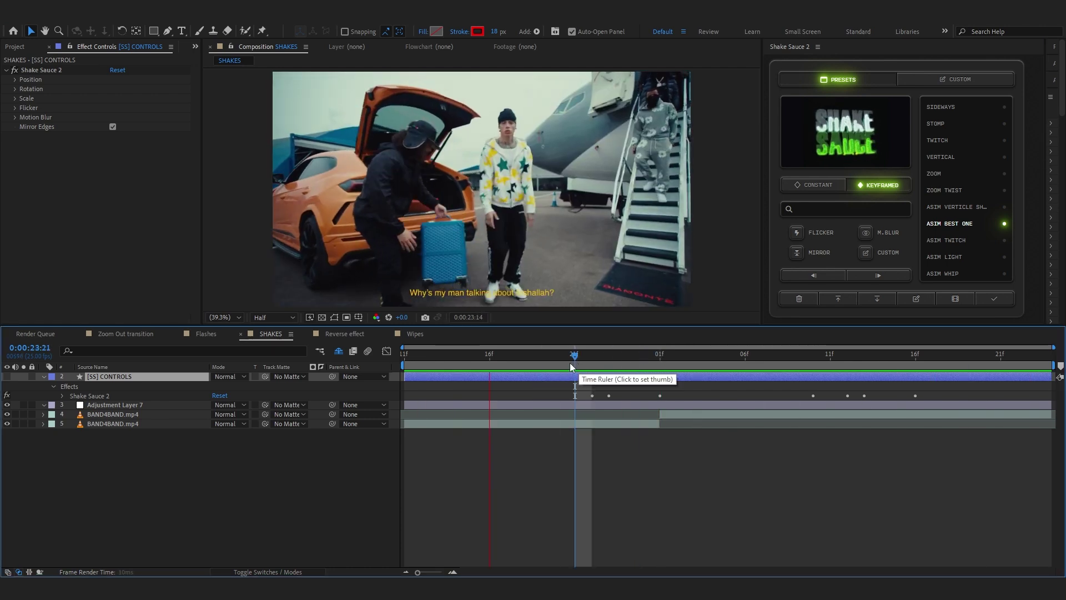
Step: Apply the custom ASIM TWITCH shake preset at the cut on 0:00:24:01 and preview it
key(k)
click(945, 239)
click(995, 298)
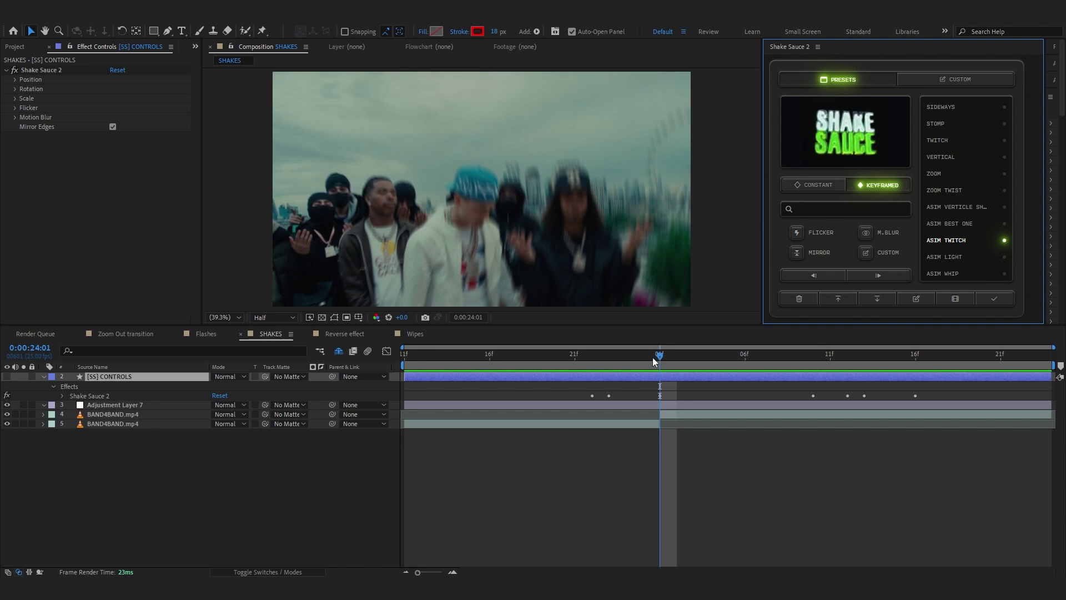
drag(654, 361, 559, 368)
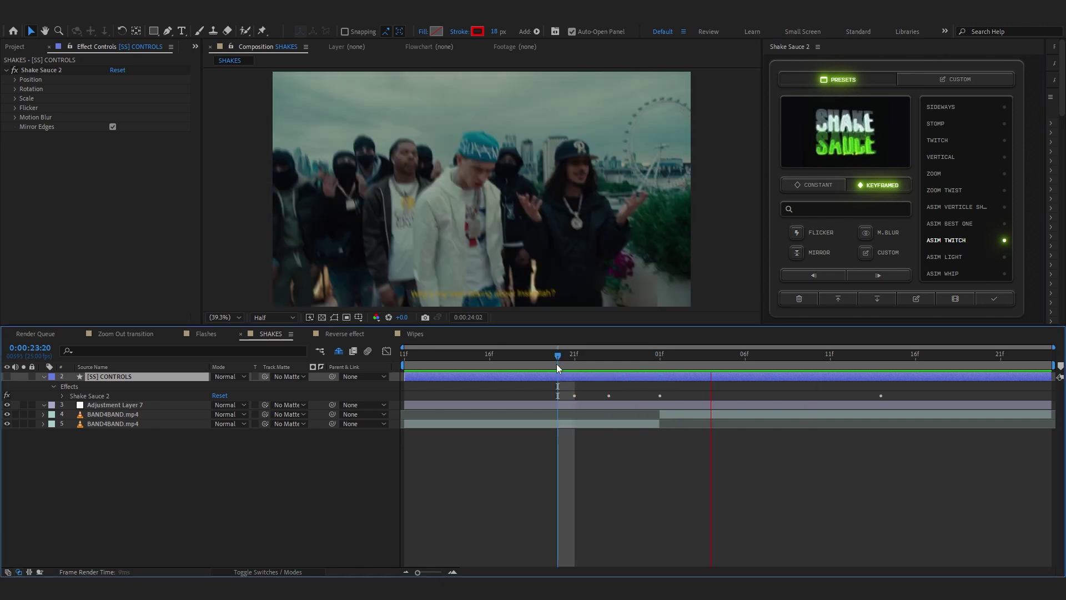
Step: Apply the custom ASIM LIGHT shake preset at the cut on 0:00:24:01 and preview it
key(k)
click(946, 256)
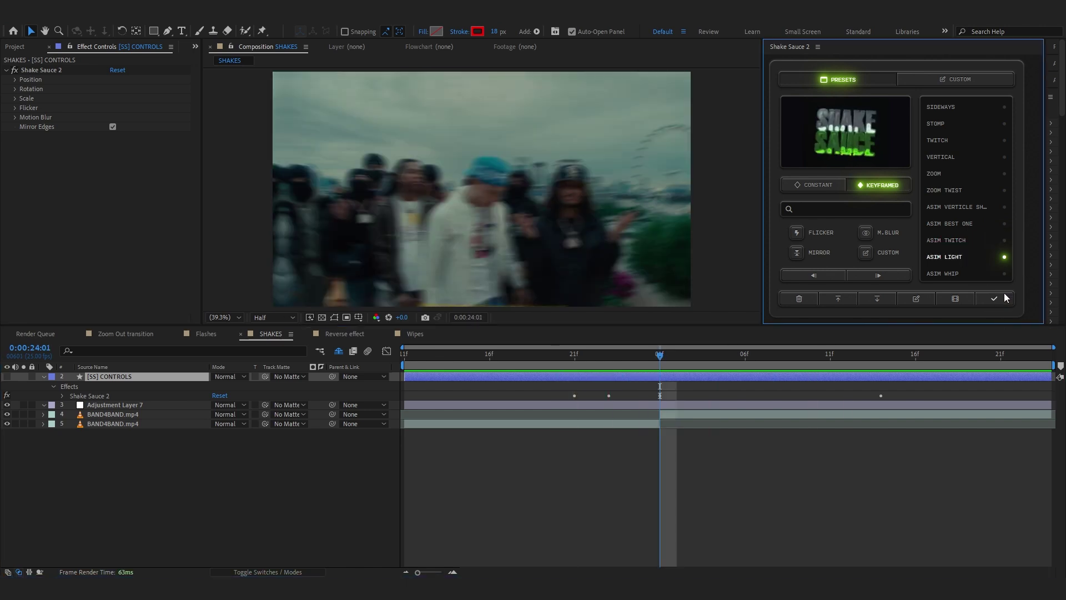
click(615, 364)
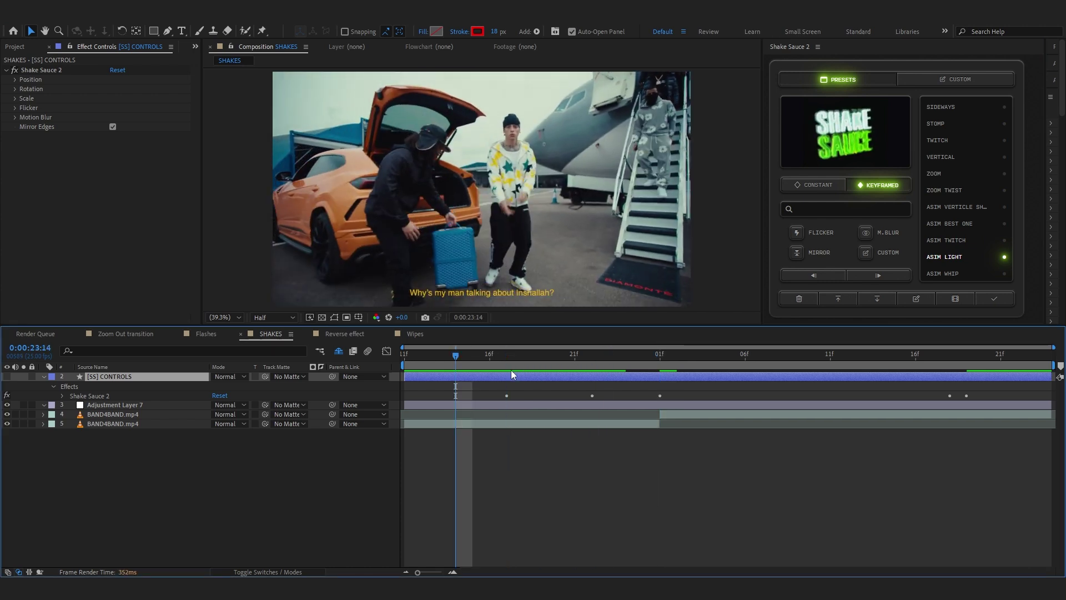
click(484, 358)
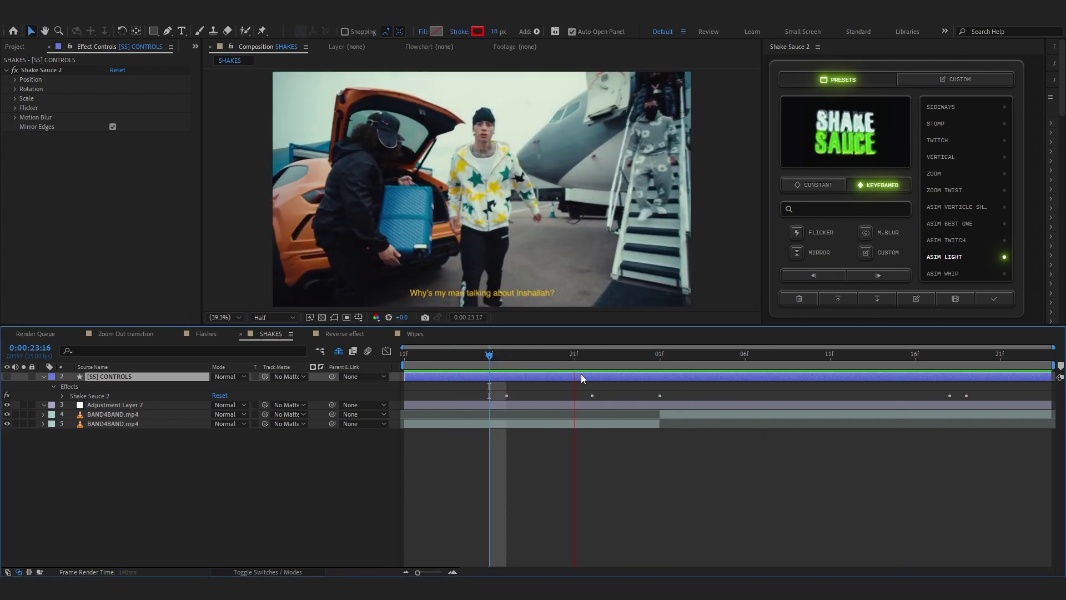
Step: Apply the custom ASIM WHIP shake preset at 0:00:24:01 and move back before the cut to preview it
click(659, 358)
click(938, 274)
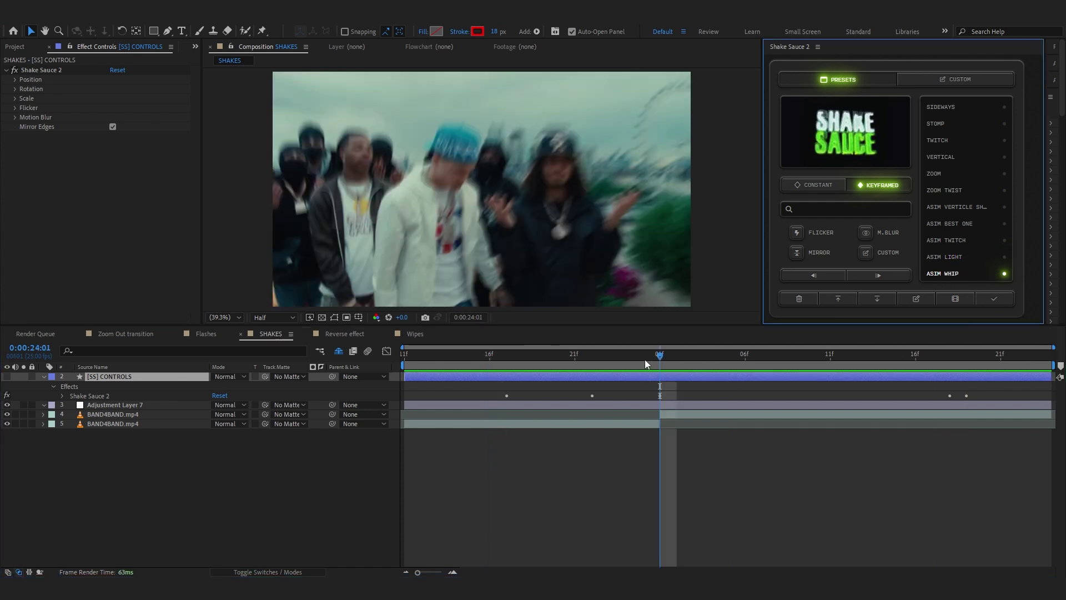
drag(632, 359, 307, 410)
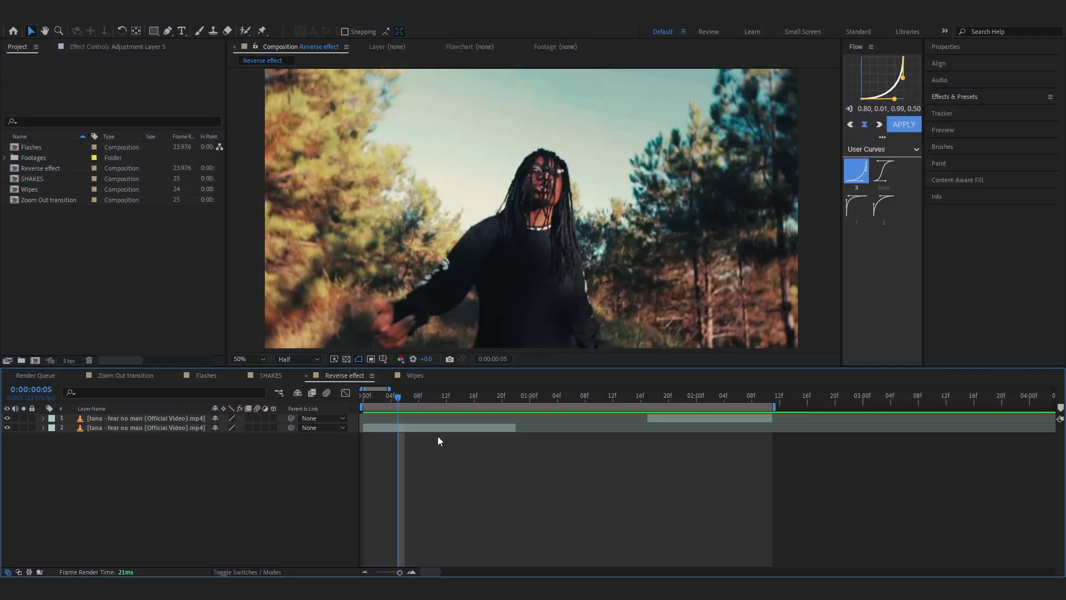
Step: Duplicate the first clip's layer in the Reverse effect composition
click(432, 426)
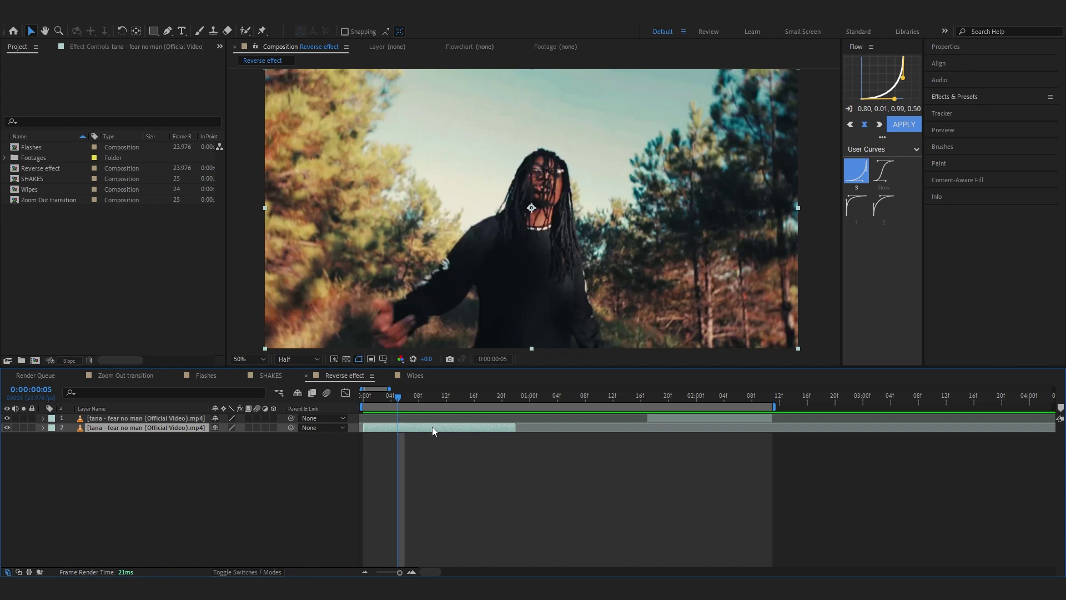
key(ctrl+d)
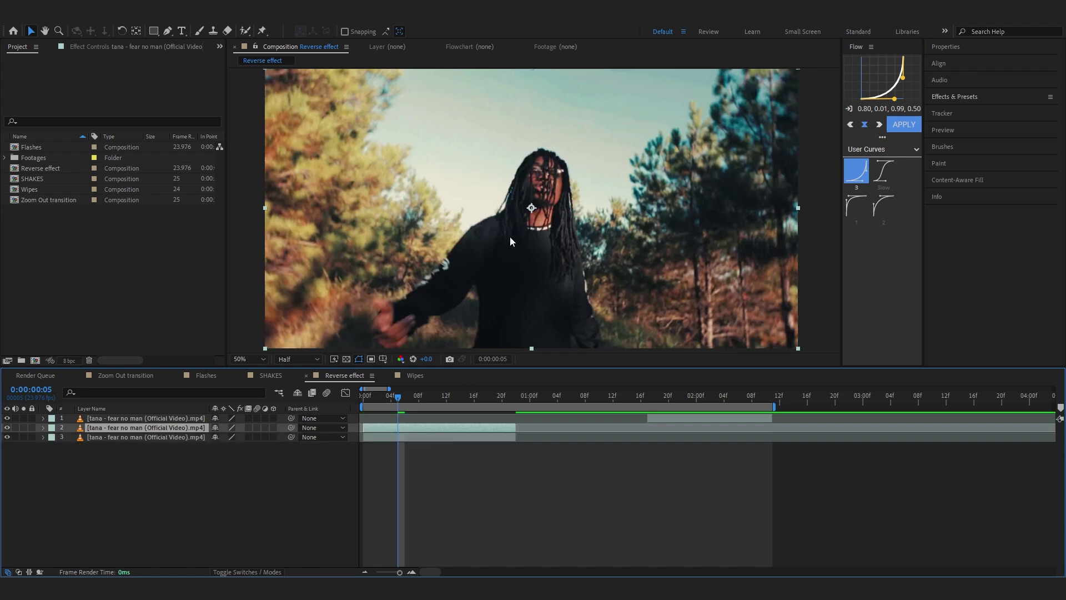
Step: Try the S_RandomEdits effect on the duplicated clip from the start of the composition, and undo it
key(ctrl+space)
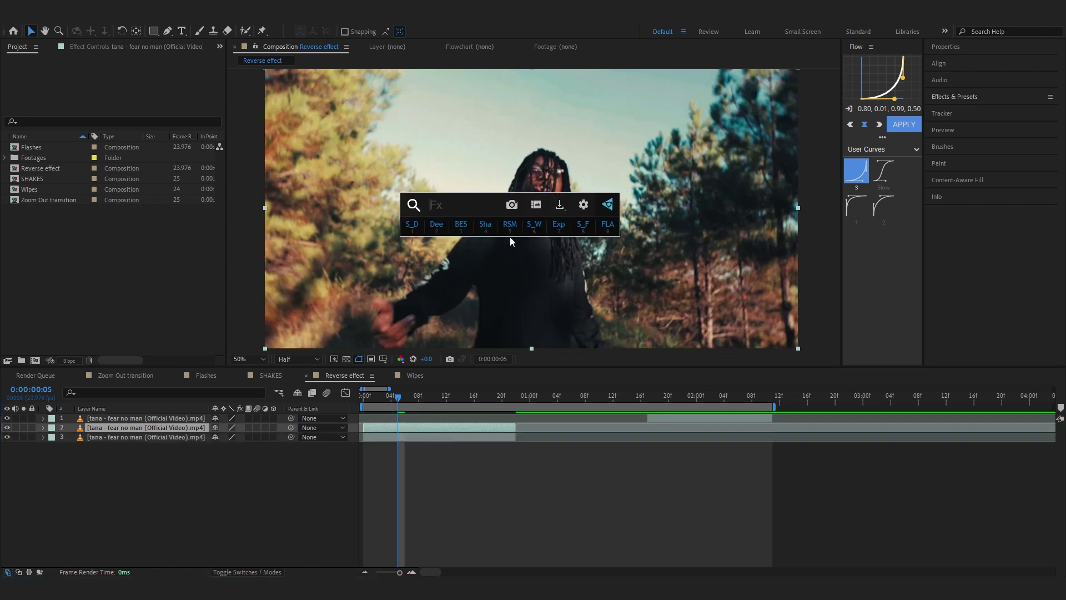
text(s_rand)
click(510, 237)
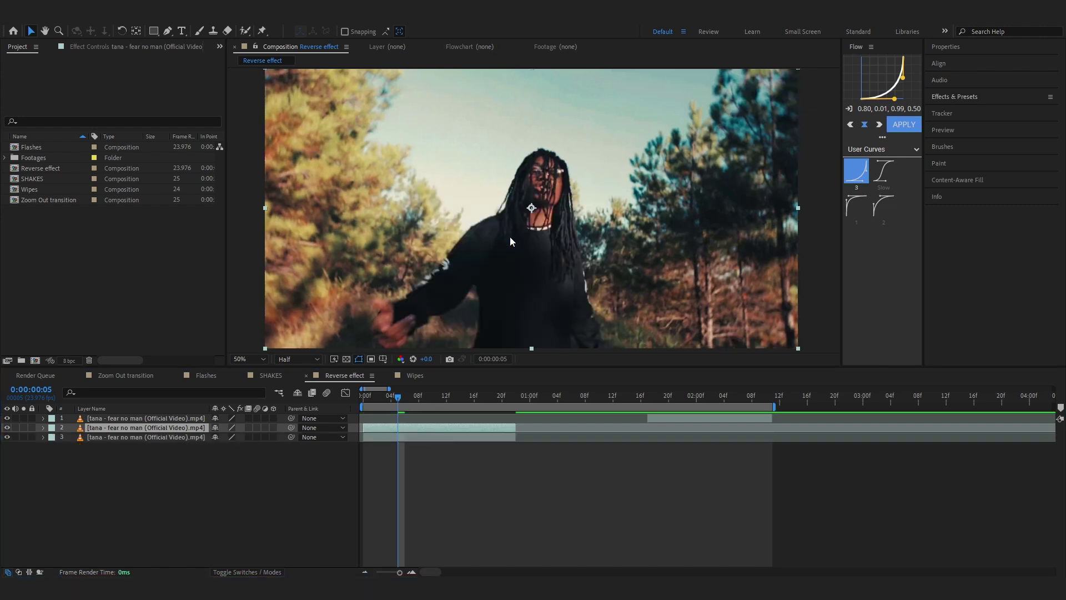
key(space)
key(Home)
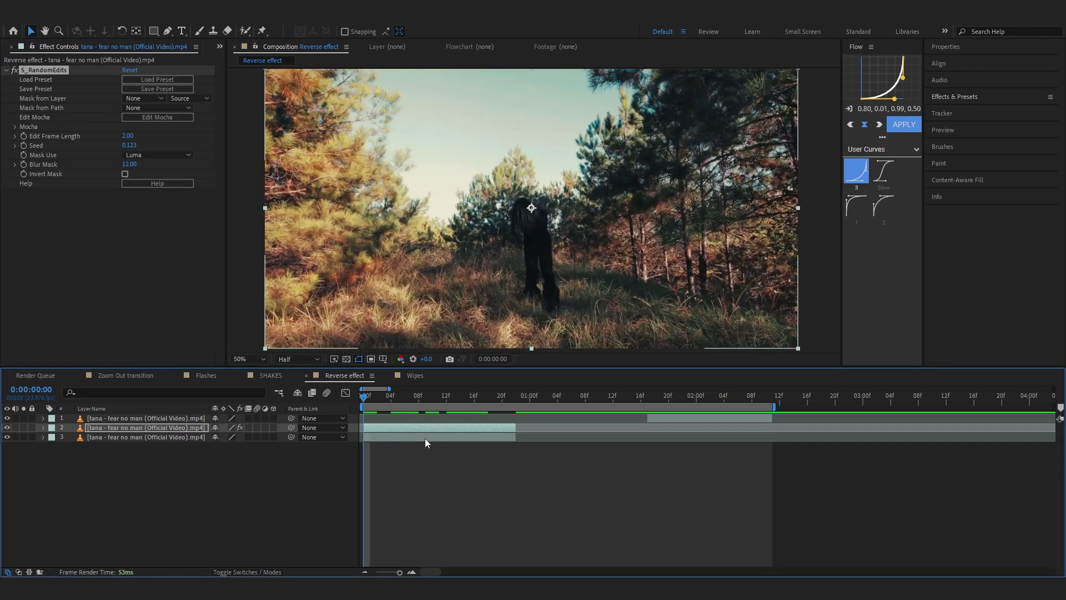
key(ctrl+z)
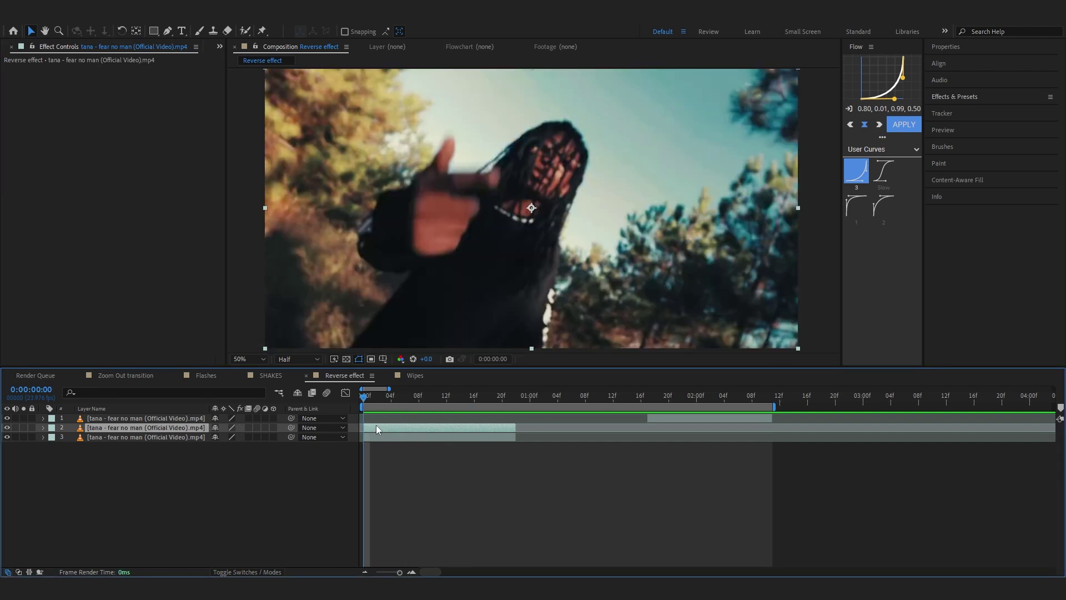
Step: Reverse the duplicated clip with Time Stretch, holding the layer in-point in place
right_click(376, 427)
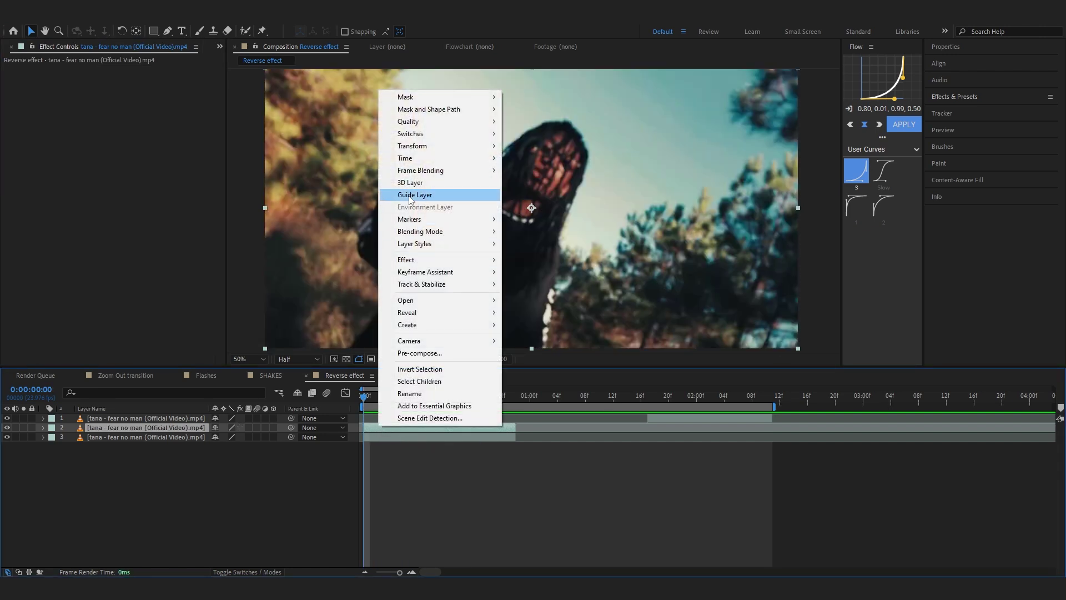
mouse_move(422, 159)
click(570, 185)
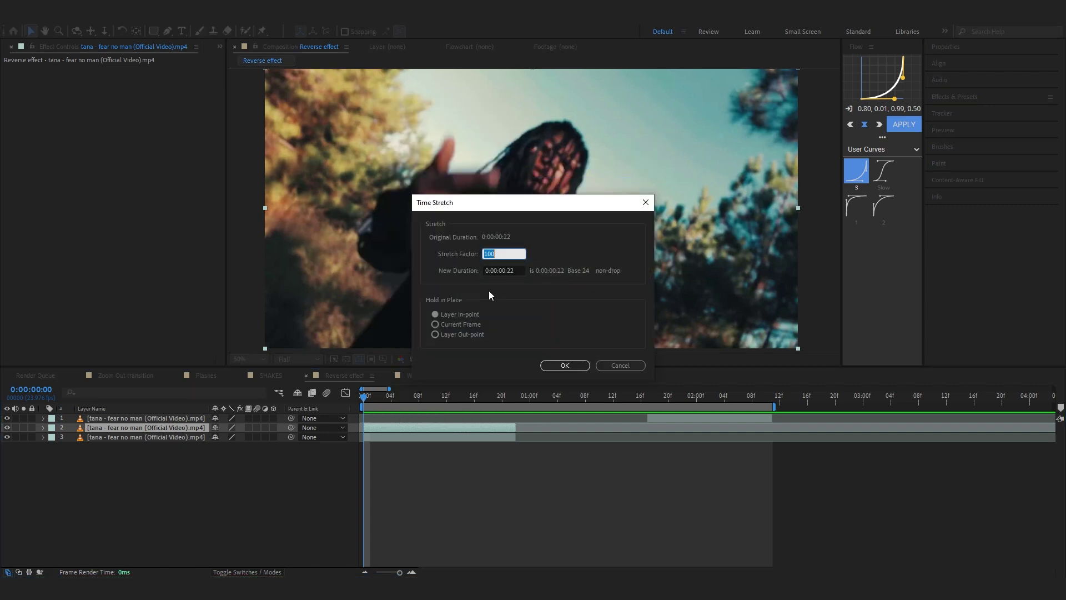
key(Return)
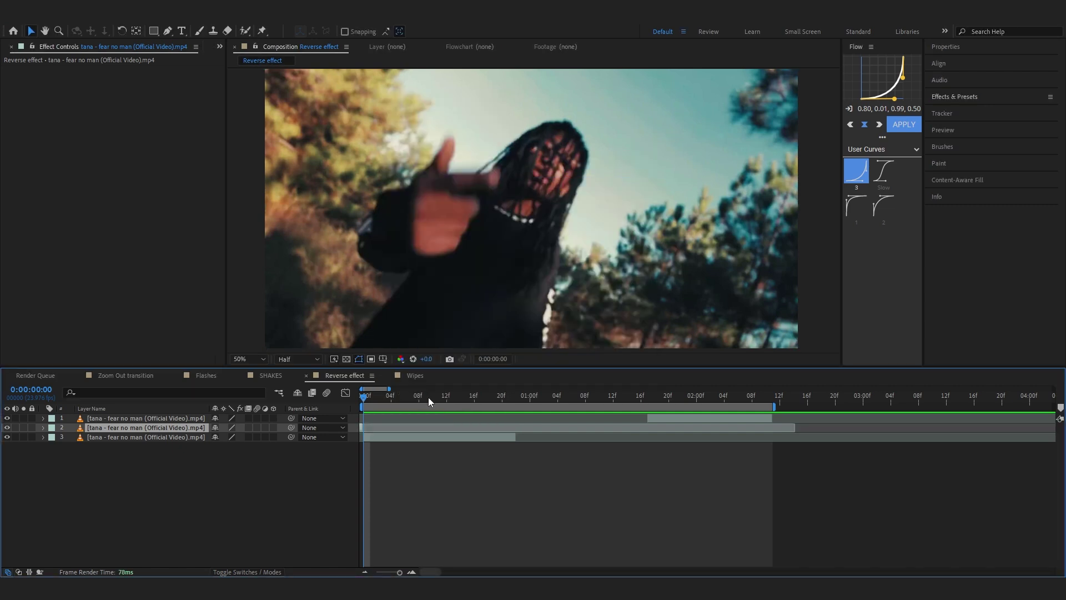
Step: Place the reversed duplicate so it fills the gap between the first and last clips, and preview the sequence
click(431, 397)
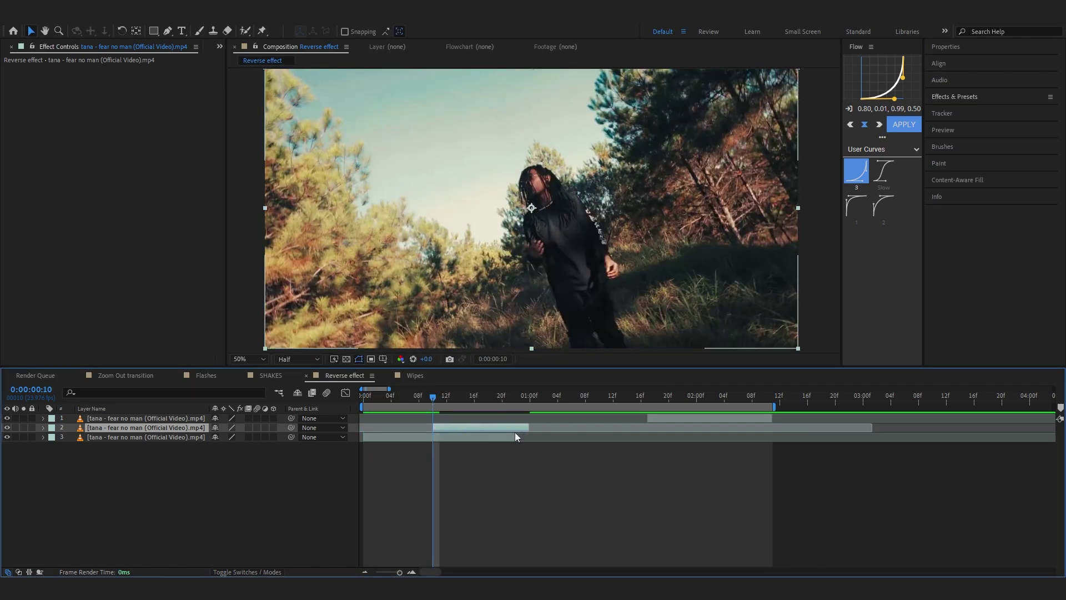
drag(501, 430, 648, 430)
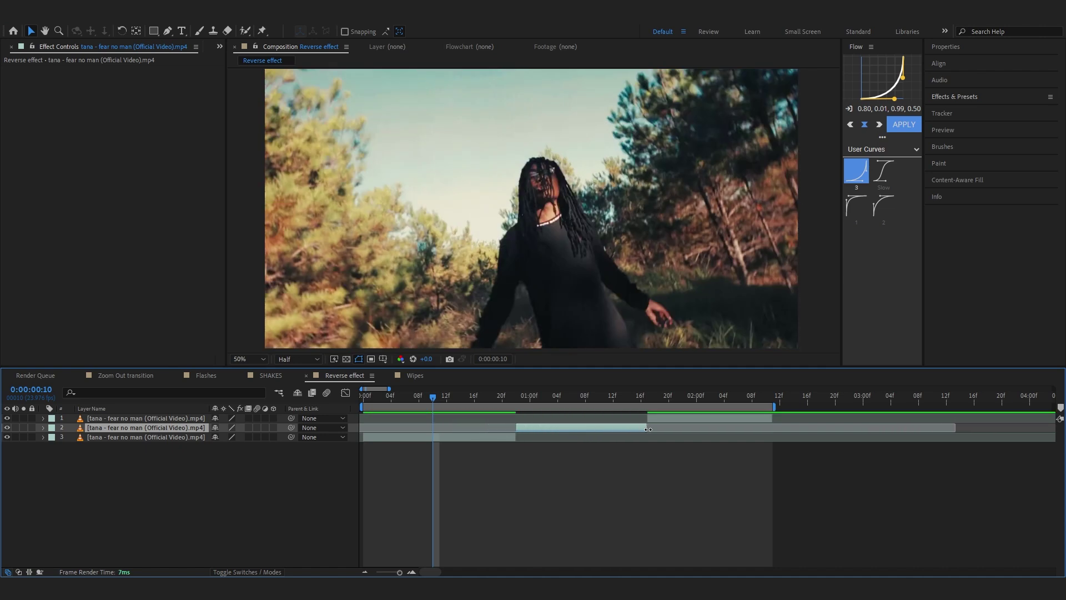
click(483, 400)
key(space)
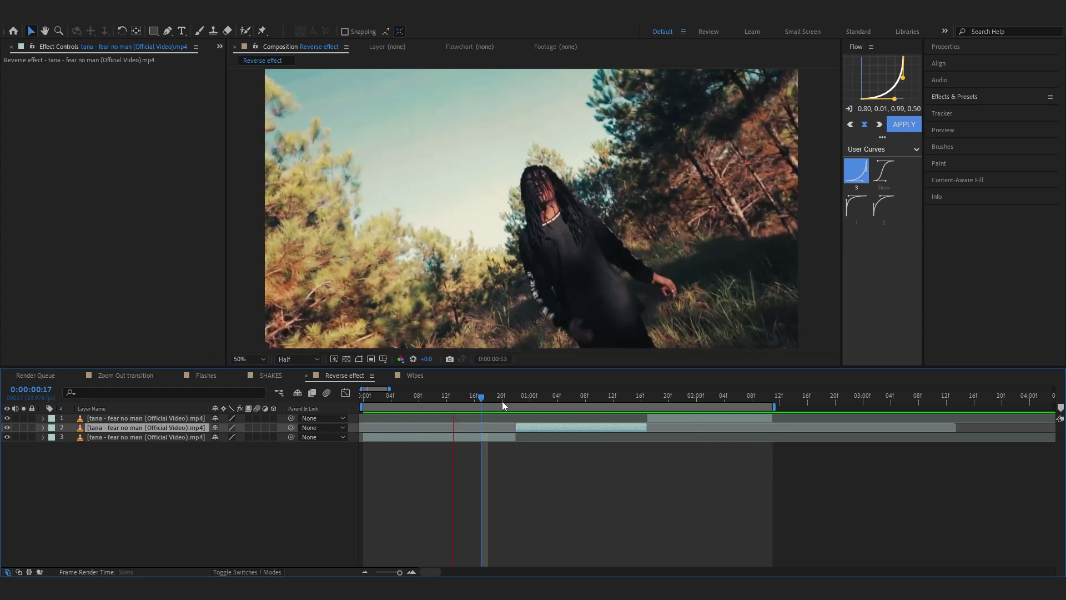
key(space)
right_click(562, 431)
click(547, 462)
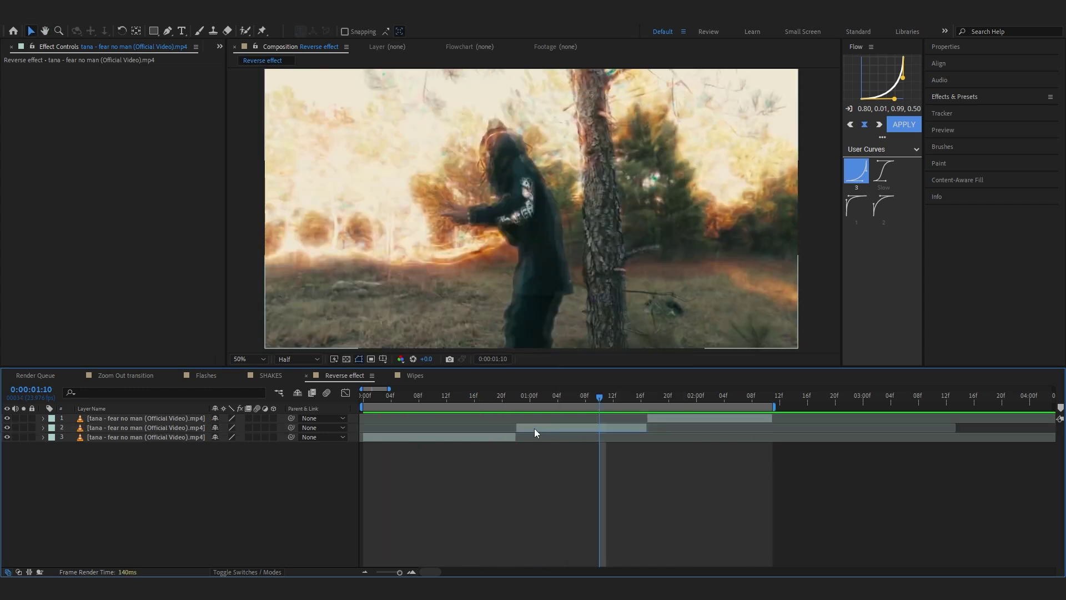
Step: Pre-compose the reversed middle clip in the Reverse effect composition
right_click(531, 427)
click(568, 354)
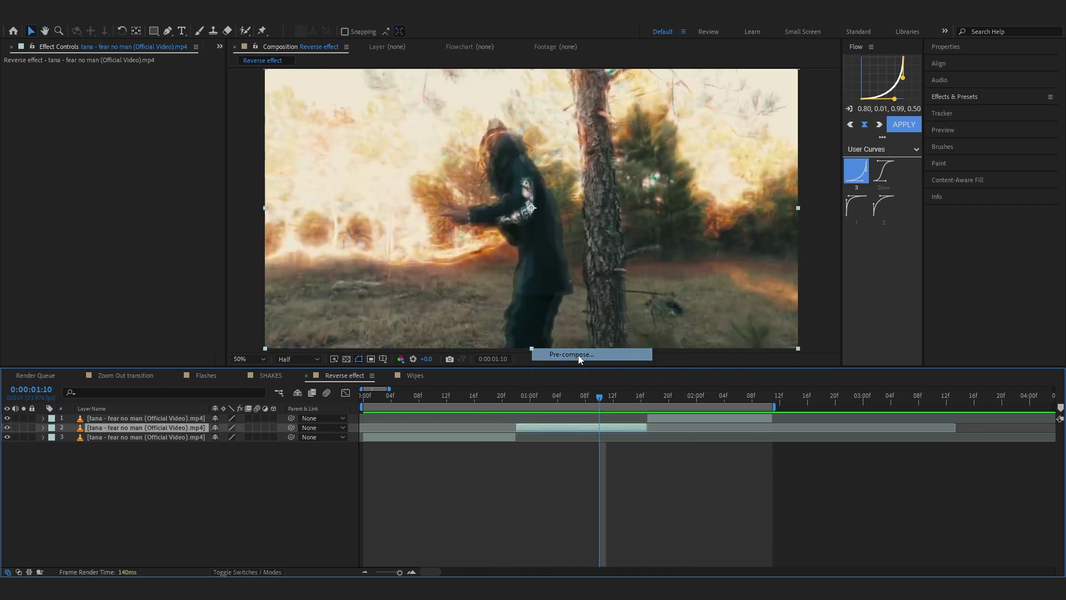
click(461, 236)
key(Return)
Step: Apply the RSMB effect to the pre-composed reversed clip and set its Motion Sensitivity to 100
key(ctrl+space)
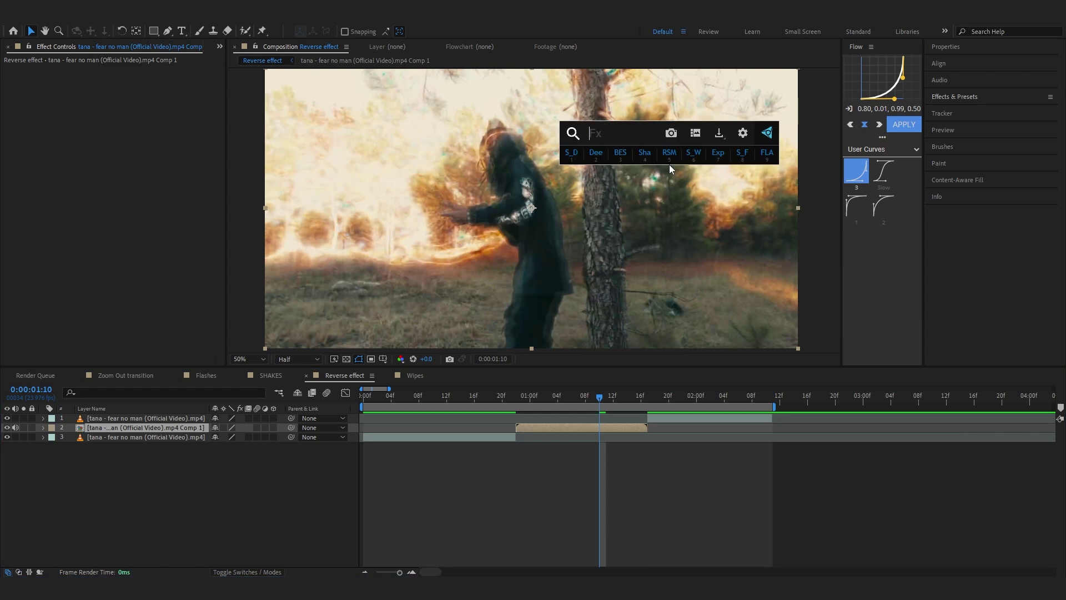
text(rsmb)
click(594, 199)
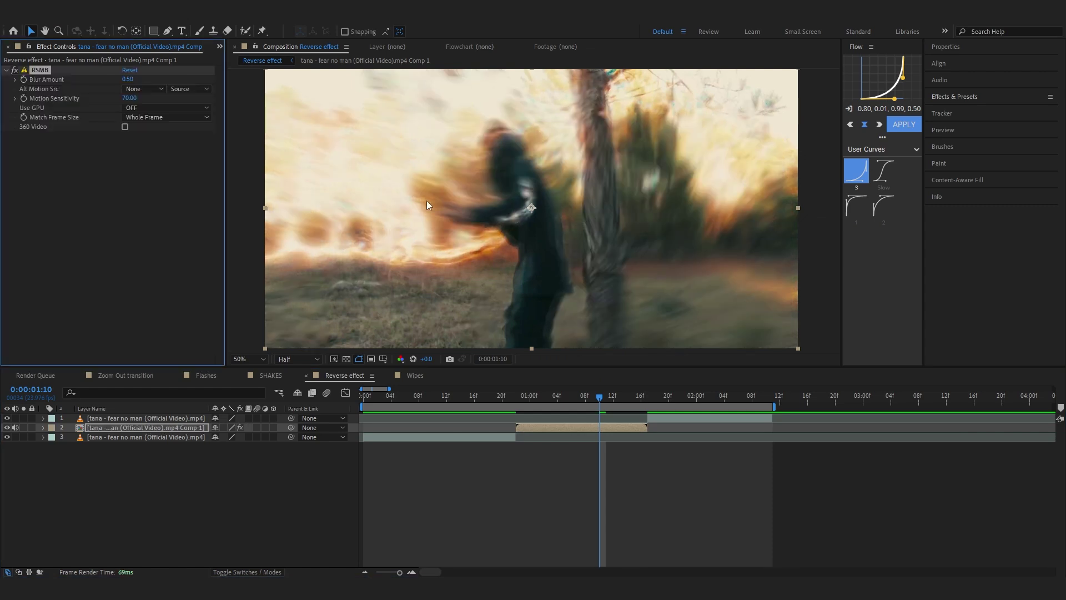
drag(136, 101, 204, 101)
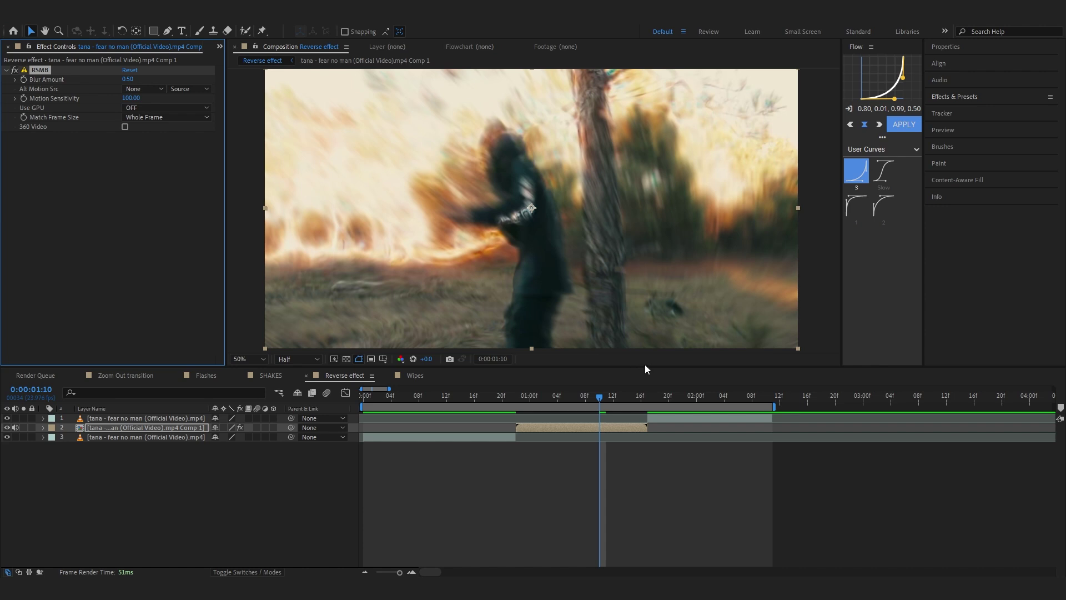
Step: Add a new adjustment layer above all clips in the Reverse effect composition
right_click(185, 499)
mouse_move(210, 361)
click(381, 454)
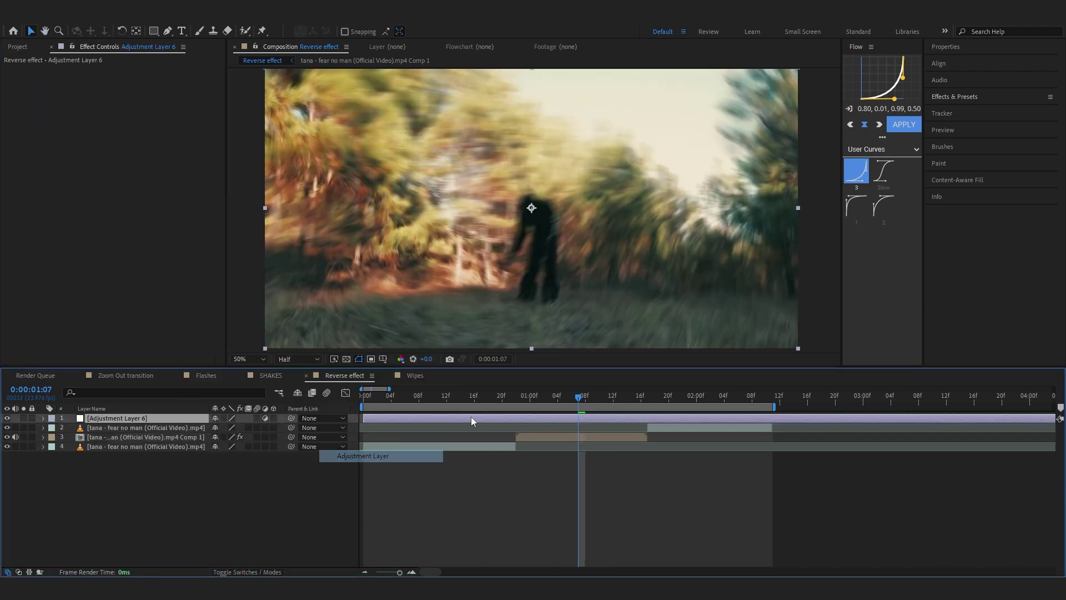
Step: Apply Exposure to the adjustment layer and keyframe it from 0.00 to 4.06 as a flash at the 0:00:00:22 cut
click(516, 398)
key(ctrl+space)
text(ex)
click(505, 160)
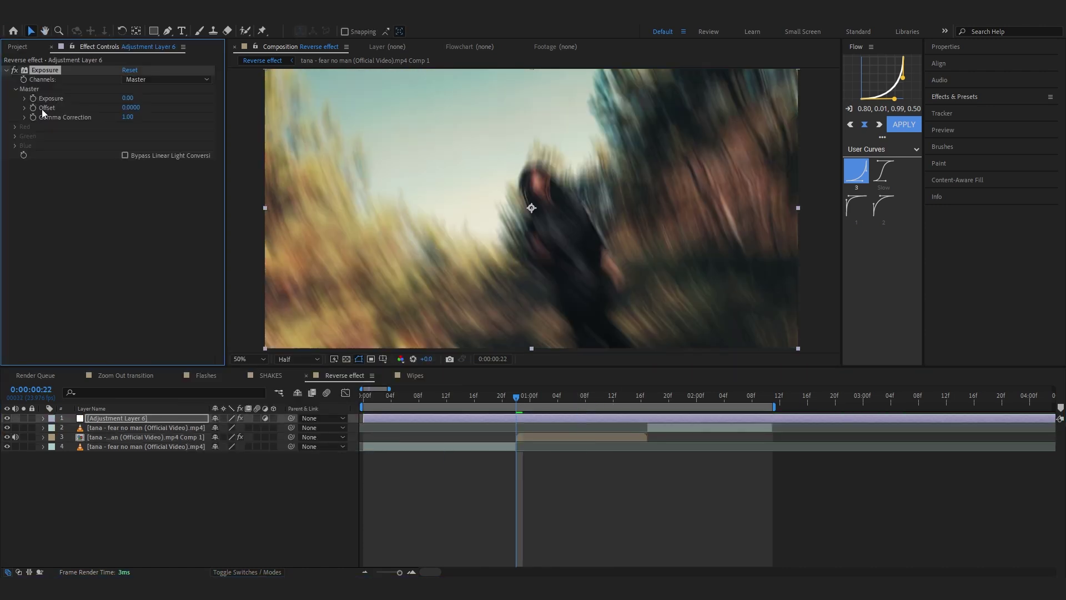
key(u)
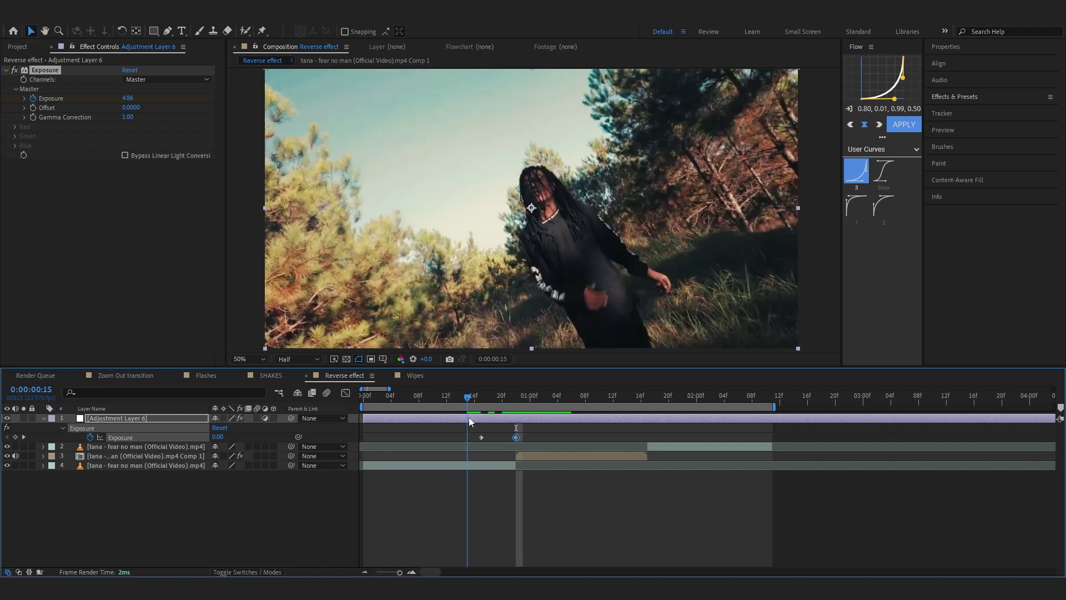
drag(469, 417, 557, 428)
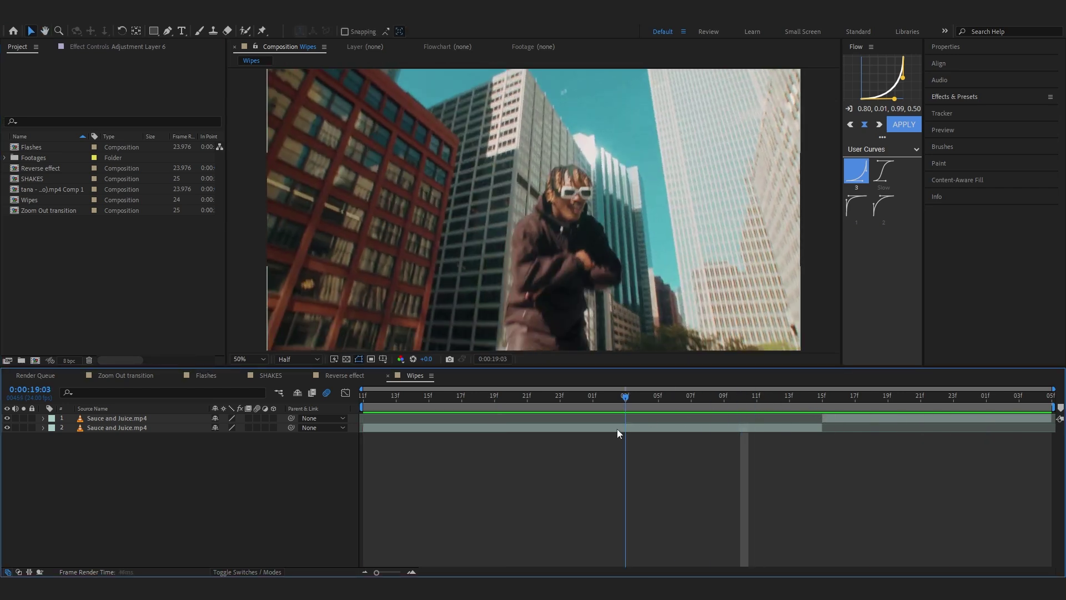
Step: In the Wipes composition, duplicate the second clip, trim the copy to about four frames, and move it to start at 0:00:19:13
click(827, 402)
click(835, 419)
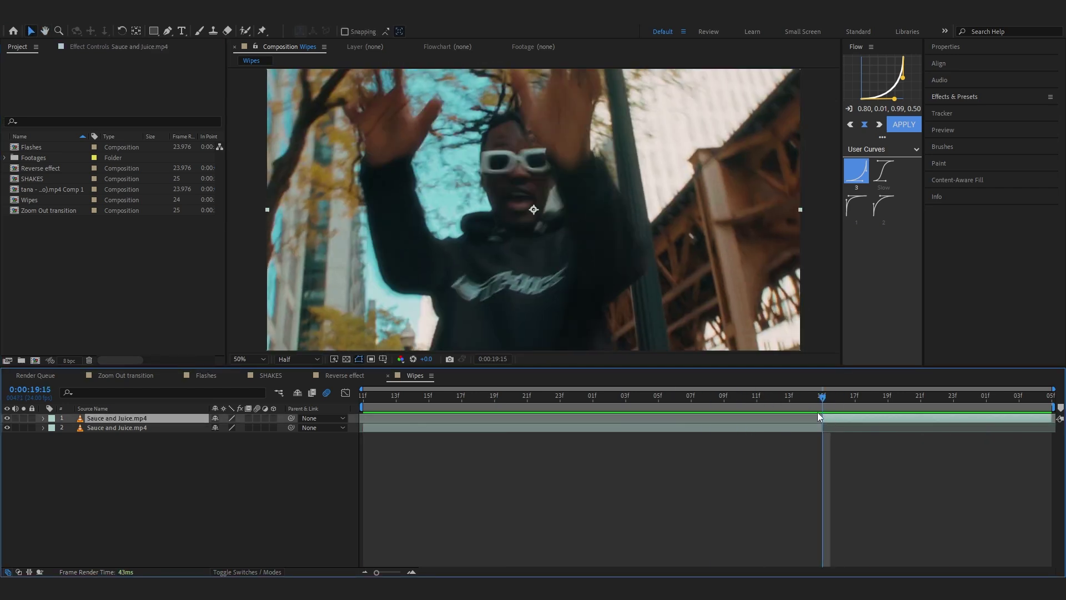
key(ctrl+d)
drag(835, 404, 870, 417)
key(alt+bracketright)
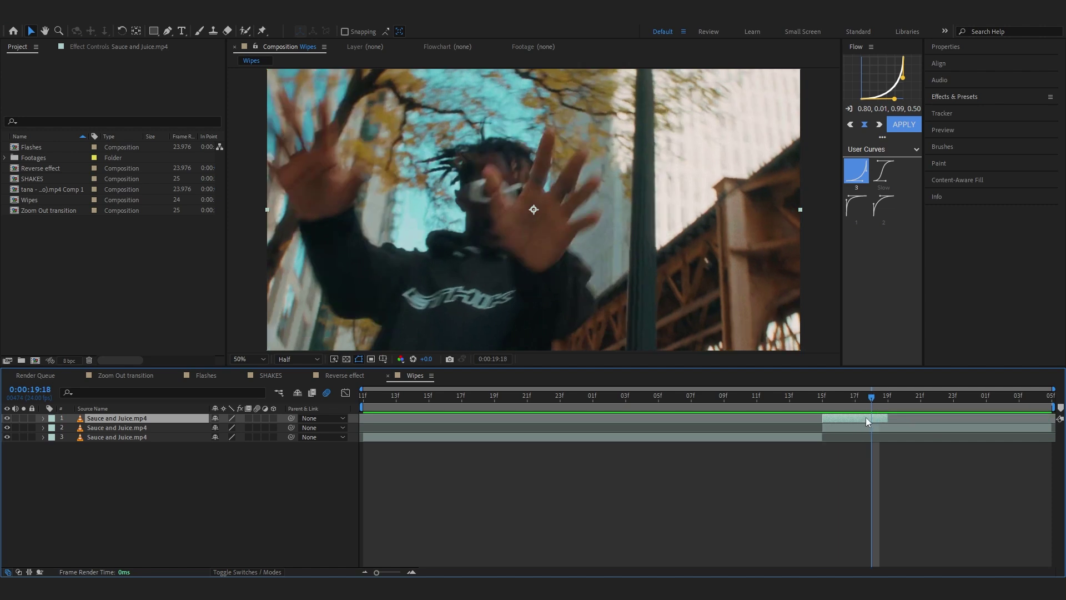
drag(817, 396, 793, 415)
Step: Apply Motion Tile to the short duplicate with Output Width and Output Height at 200 and Mirror Edges enabled
key(ctrl+space)
text(mot)
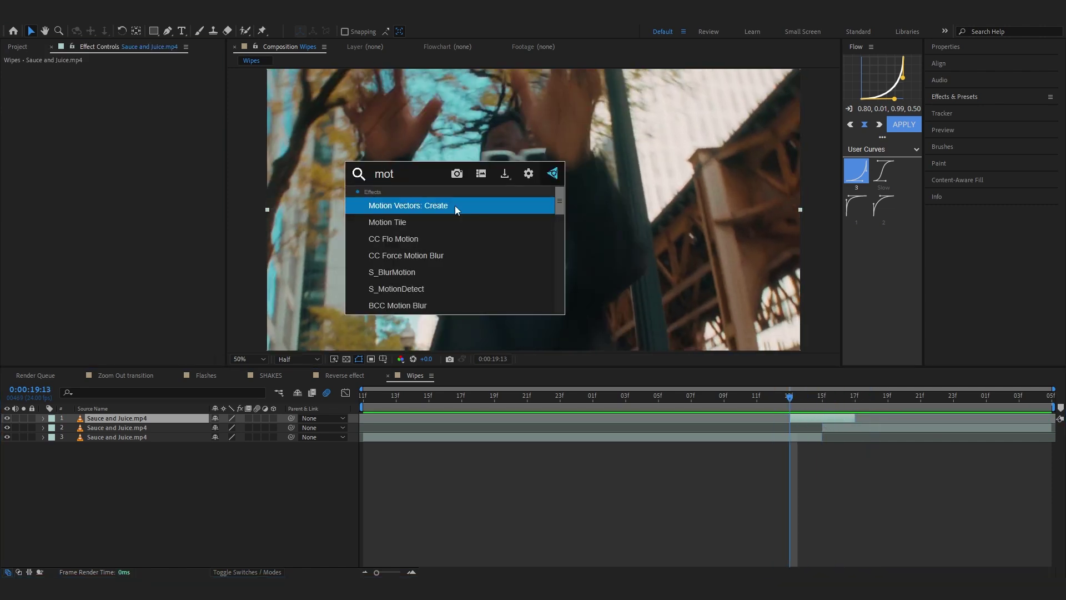
click(450, 222)
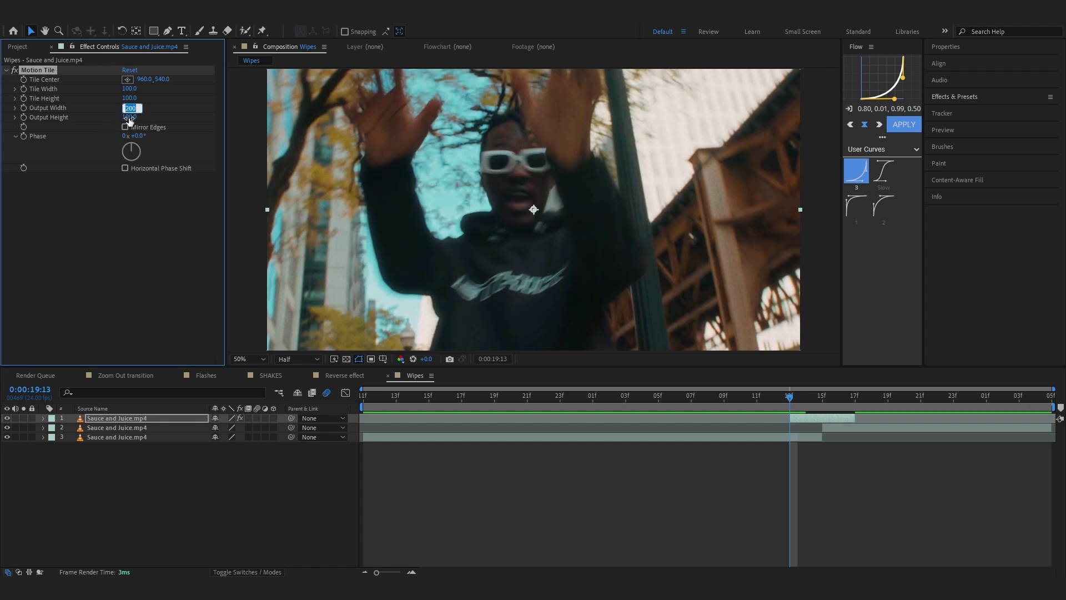
click(103, 132)
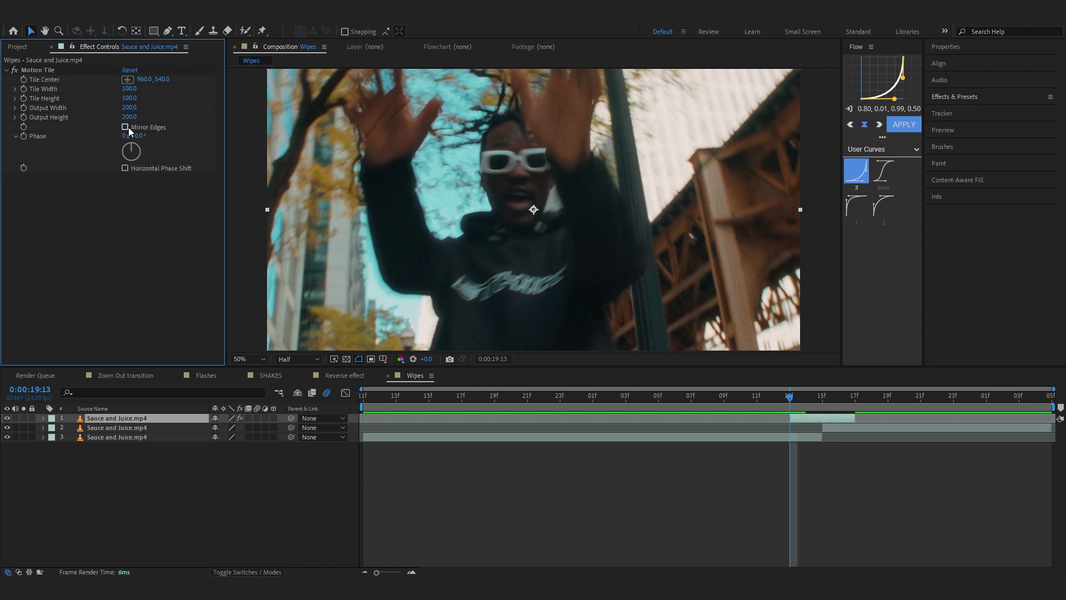
click(125, 127)
Step: Keyframe the short duplicate's Position at 960, 2050 at 0:00:19:13, with Motion Tile's Output Height set to 400, and go to 0:00:19:16
click(184, 418)
key(p)
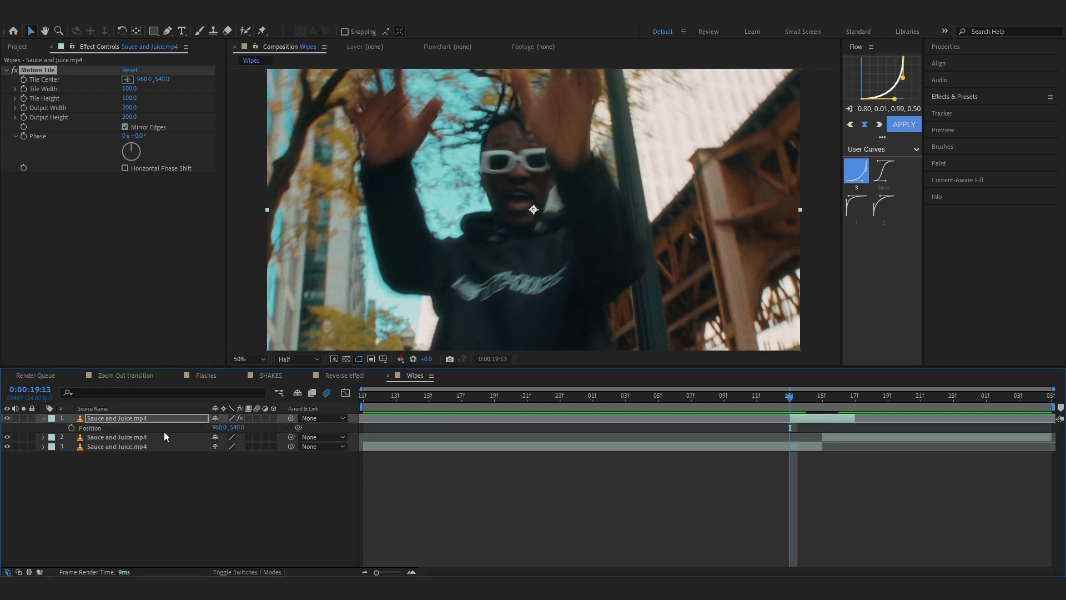
click(71, 427)
drag(236, 432, 624, 426)
click(129, 117)
text(400)
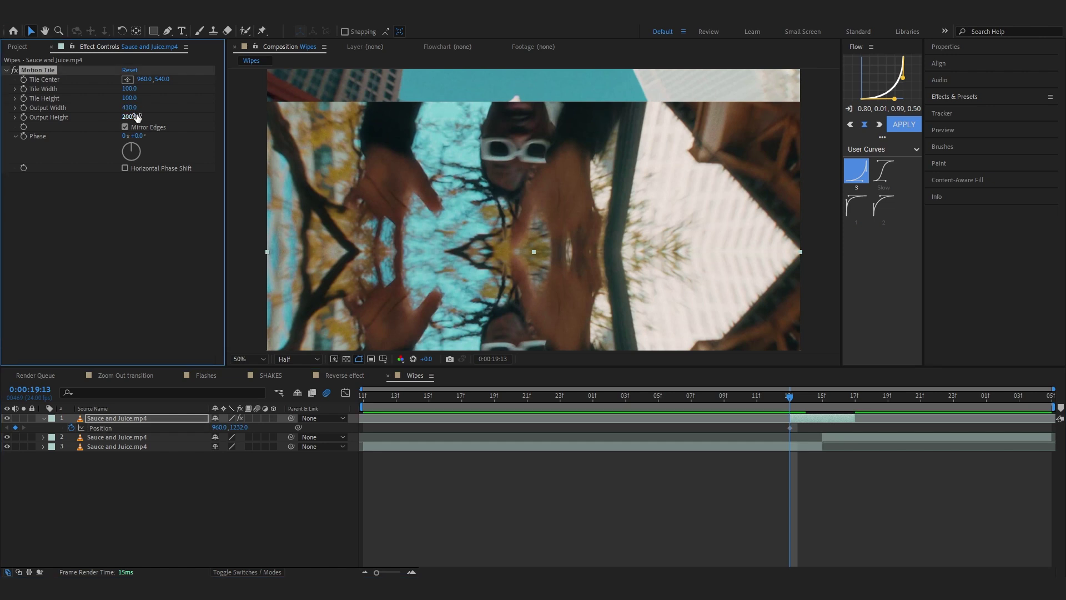
key(Return)
drag(240, 430, 80, 432)
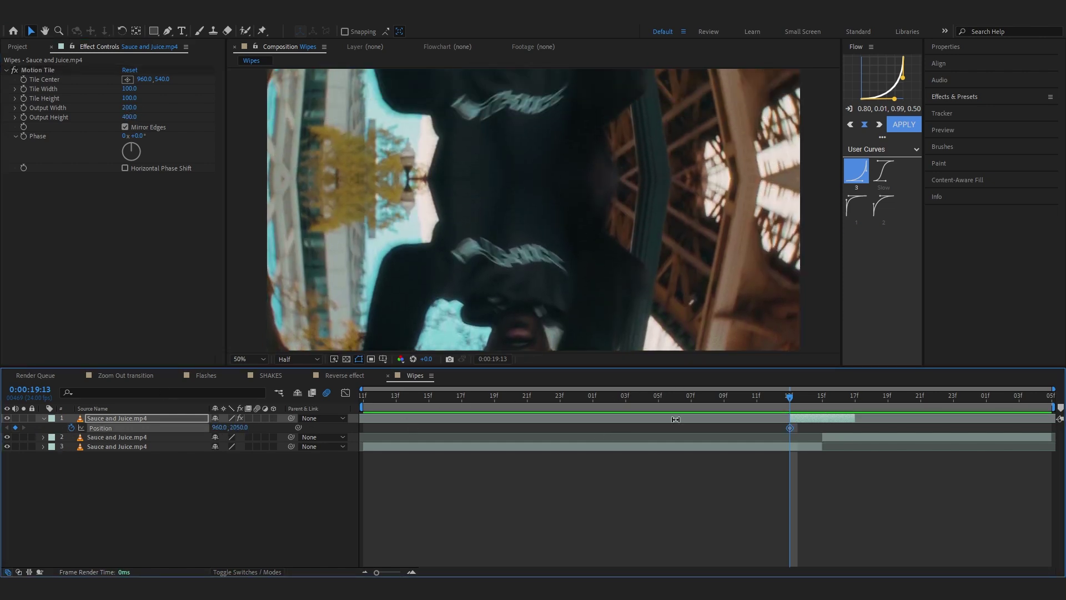
drag(852, 395, 840, 396)
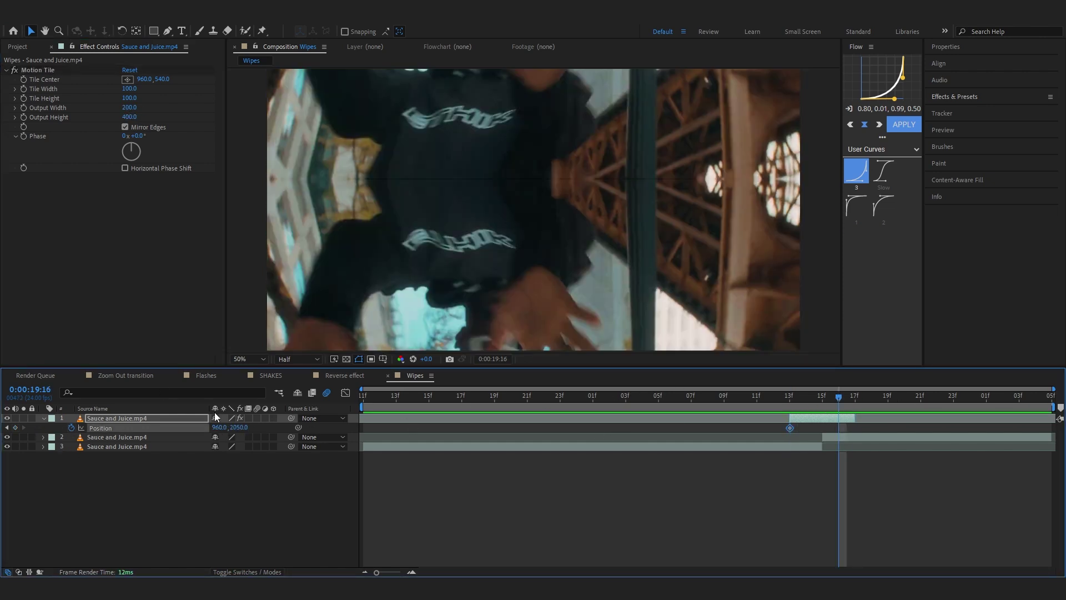